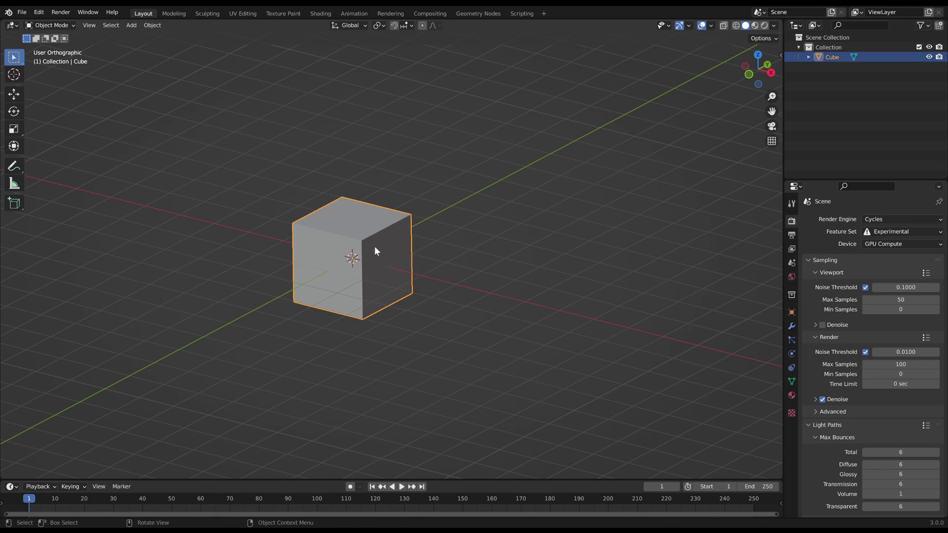
# Step: Replace the default cube with a plane and name it Chain Link
pyautogui.press('Delete')
pyautogui.hotkey('shift', 'a')
pyautogui.click(439, 211)
pyautogui.doubleClick(828, 56)
# Step: Rotate the Chain Link plane's mesh 90° about the X axis in Edit Mode so it stands upright
pyautogui.press('Tab')
pyautogui.press('r')
pyautogui.press('x')
pyautogui.press('9')
pyautogui.press('0')
pyautogui.press('Return')
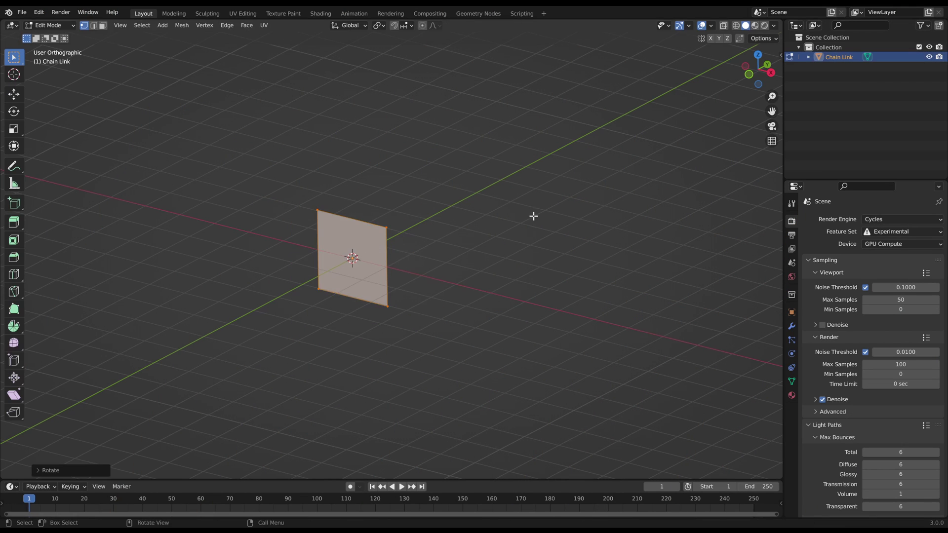
# Step: Scale the upright plane narrower along X in the front view to form a tall rectangle
pyautogui.press('KP_1')
pyautogui.scroll(3, 534, 216)
pyautogui.press('s')
pyautogui.press('x')
pyautogui.click(436, 231)
# Step: Add two horizontal and two vertical loop cuts to the rectangle, dividing it into a three-by-three grid
pyautogui.scroll(2, 435, 231)
pyautogui.hotkey('ctrl', 'r')
pyautogui.scroll(1, 382, 254)
pyautogui.doubleClick(383, 254)
pyautogui.hotkey('ctrl', 'r')
pyautogui.scroll(1, 358, 231)
pyautogui.doubleClick(358, 231)
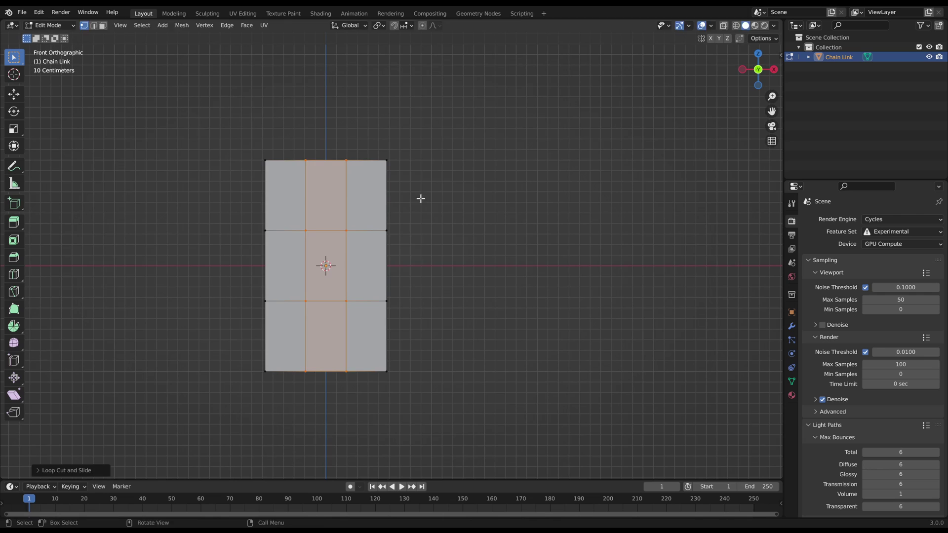
# Step: Spread the vertical loop cuts along X and the horizontal ones along Z towards the rectangle's outer edges
pyautogui.press('s')
pyautogui.press('x')
pyautogui.click(512, 199)
pyautogui.moveTo(241, 210); pyautogui.dragTo(453, 322)
pyautogui.press('s')
pyautogui.press('z')
pyautogui.click(666, 337)
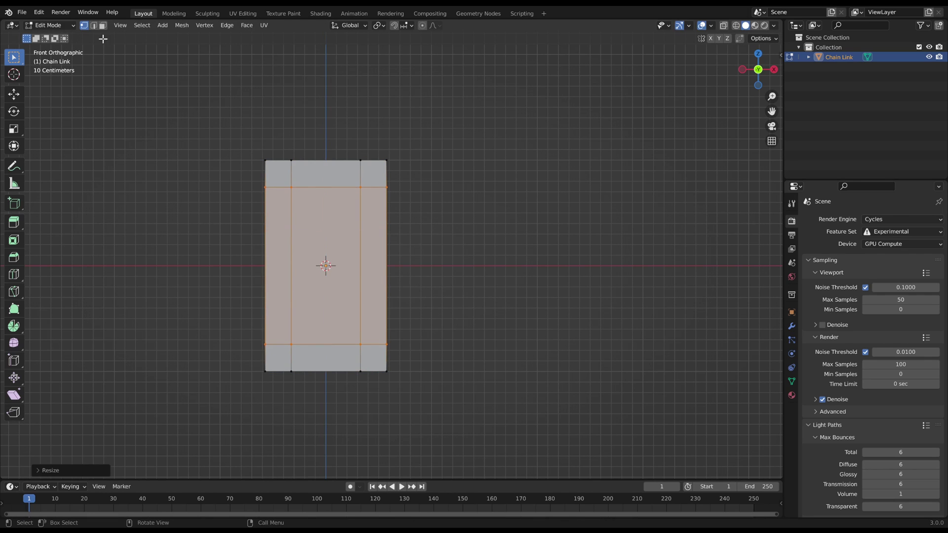
# Step: Delete the rectangle's central face and extrude the remaining frame along Y to give the link thickness
pyautogui.press('x')
pyautogui.click(414, 262)
pyautogui.moveTo(415, 262); pyautogui.dragTo(402, 187, button='middle')
pyautogui.press('2')
pyautogui.press('Return')
pyautogui.moveTo(512, 215); pyautogui.dragTo(467, 223, button='middle')
pyautogui.press('g')
pyautogui.press('y')
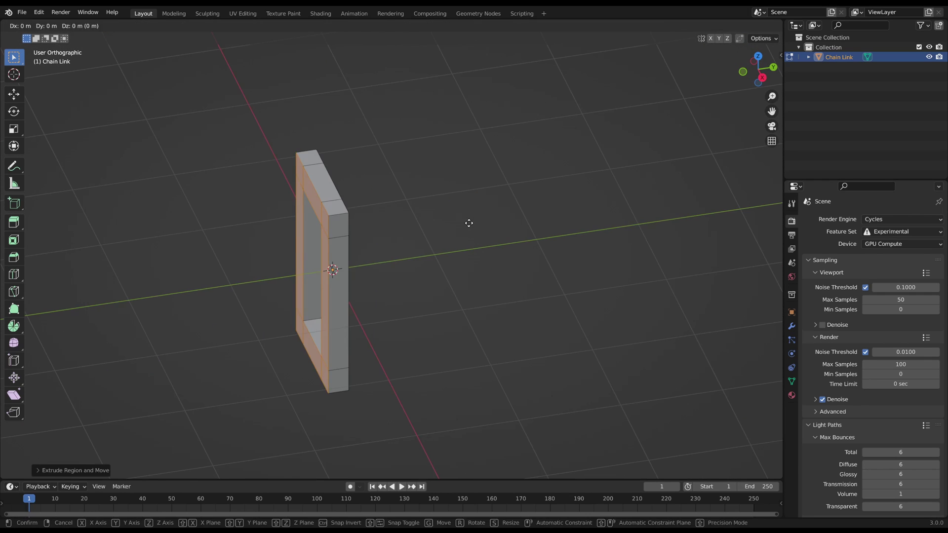
pyautogui.click(457, 225)
# Step: Return to Object Mode and set the Chain Link's origin to the centre of its geometry
pyautogui.press('Tab')
pyautogui.moveTo(326, 283); pyautogui.dragTo(459, 304, button='middle')
pyautogui.press('KP_1')
pyautogui.scroll(-4, 431, 268)
pyautogui.press('Tab')
pyautogui.press('Tab')
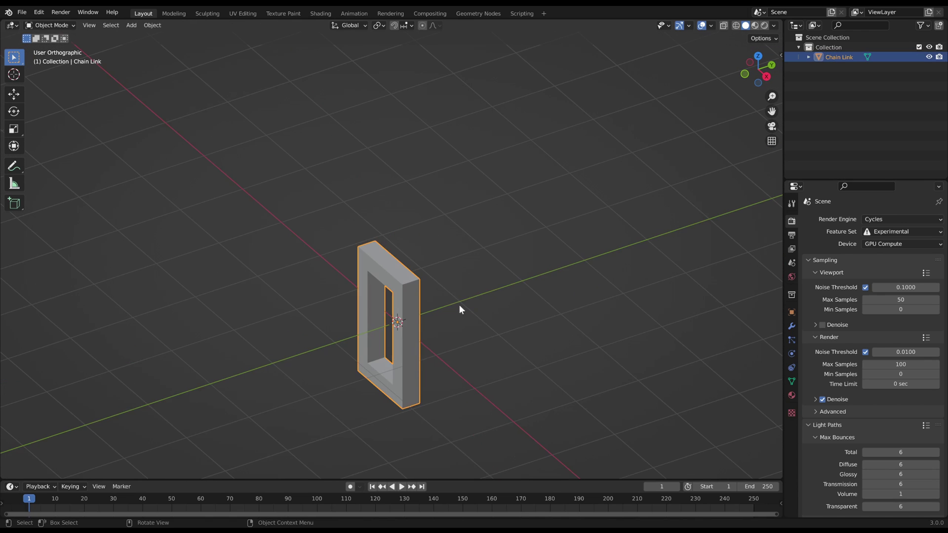
pyautogui.rightClick(467, 306)
pyautogui.moveTo(453, 356)
pyautogui.click(571, 386)
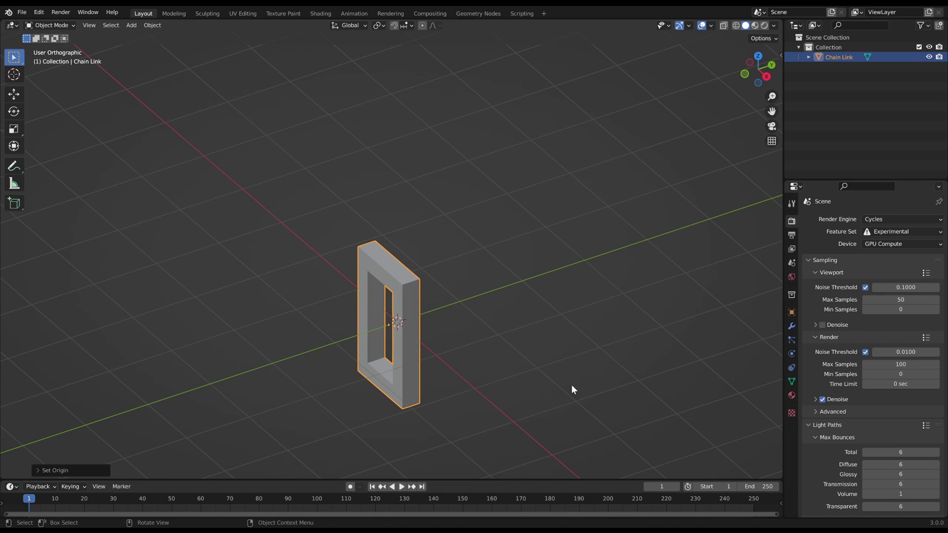
# Step: Move the Chain Link along negative X, well away from the world origin
pyautogui.moveTo(444, 340); pyautogui.dragTo(485, 324, button='middle')
pyautogui.press('KP_1')
pyautogui.press('g')
pyautogui.press('x')
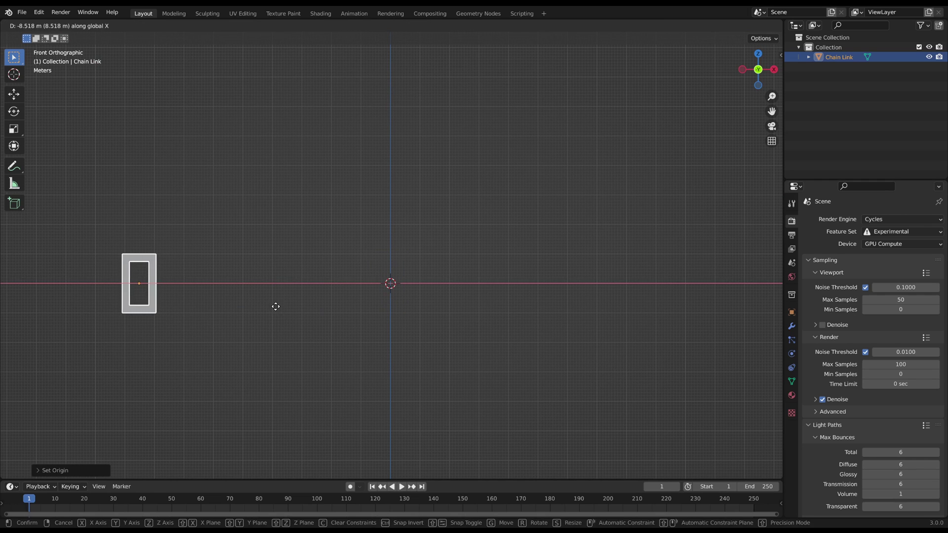
pyautogui.click(195, 282)
# Step: Scale the Chain Link's entire mesh down in Edit Mode, keeping its proportions, and return to Object Mode
pyautogui.press('Tab')
pyautogui.press('s')
pyautogui.press('Escape')
pyautogui.press('a')
pyautogui.press('s')
pyautogui.click(252, 287)
pyautogui.press('Tab')
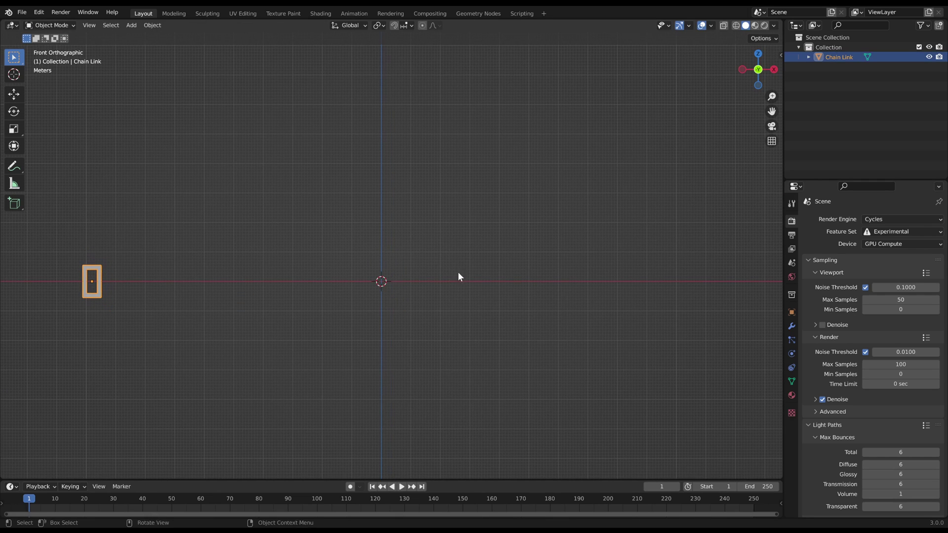
# Step: Deselect the Chain Link and add a NURBS path curve at the world origin
pyautogui.hotkey('alt', 'a')
pyautogui.hotkey('shift', 'a')
pyautogui.moveTo(457, 260)
pyautogui.click(504, 305)
# Step: Bend the NURBS path's positive-X half by moving its end point and the neighbouring control point in Edit Mode
pyautogui.press('Tab')
pyautogui.scroll(3, 483, 288)
pyautogui.click(483, 289)
pyautogui.moveTo(483, 289); pyautogui.dragTo(476, 336, button='middle')
pyautogui.press('g')
pyautogui.click(551, 222)
pyautogui.click(416, 291)
pyautogui.press('g')
pyautogui.click(509, 335)
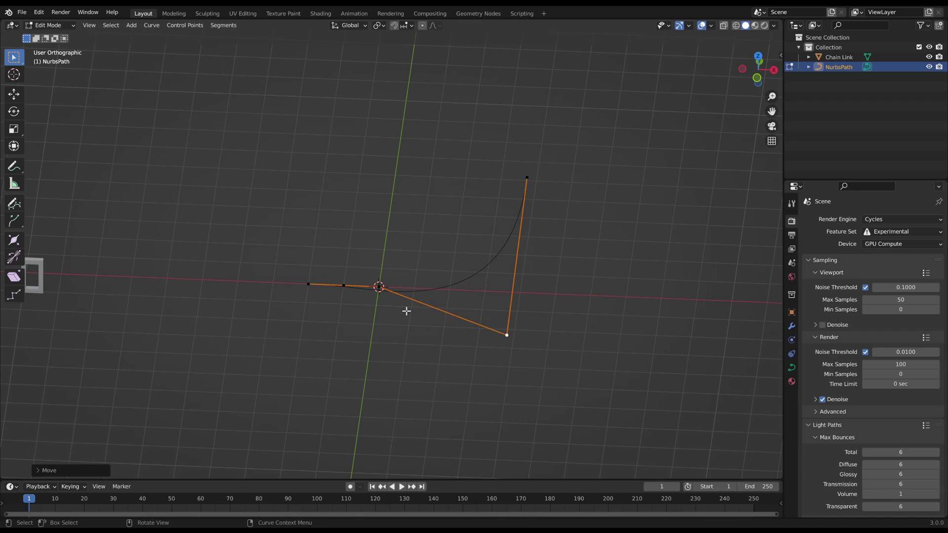
# Step: Reposition a control point on the path's other half to complete an S-shaped curve, and return to Object Mode
pyautogui.click(388, 295)
pyautogui.click(307, 229)
pyautogui.press('g')
pyautogui.moveTo(307, 229); pyautogui.dragTo(517, 256, button='middle')
pyautogui.click(244, 236)
pyautogui.press('Tab')
# Step: Split the 3D viewport into two areas and move the Chain Link along X closer to the curve
pyautogui.moveTo(780, 22); pyautogui.dragTo(364, 98)
pyautogui.scroll(-3, 346, 232)
pyautogui.click(49, 269)
pyautogui.press('g')
pyautogui.press('x')
pyautogui.click(148, 274)
pyautogui.scroll(5, 213, 239)
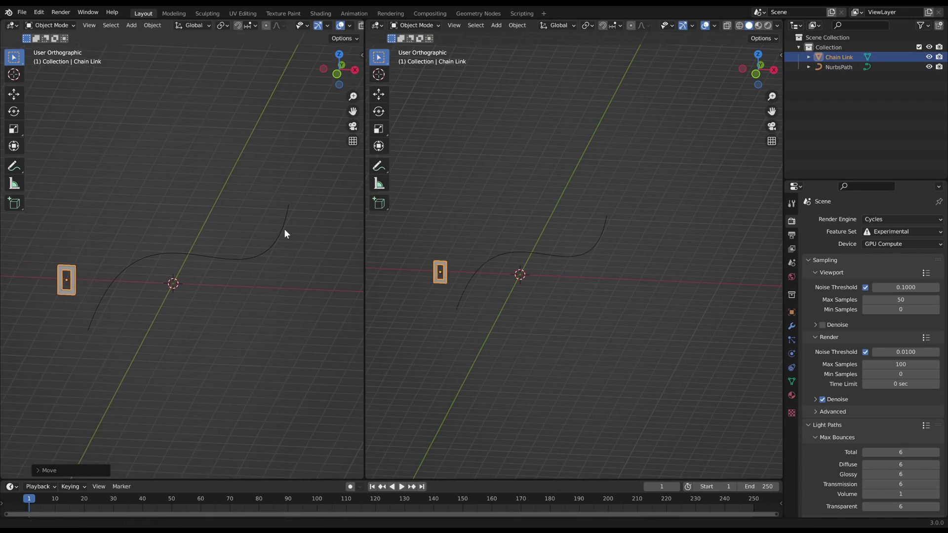
# Step: Widen the second viewport area, switch it to the Geometry Node Editor and hide its sidebar
pyautogui.moveTo(363, 148); pyautogui.dragTo(280, 74)
pyautogui.click(291, 25)
pyautogui.click(325, 105)
pyautogui.press('n')
# Step: Create a new geometry node tree on the Chain Link and another on the NURBS path
pyautogui.click(528, 25)
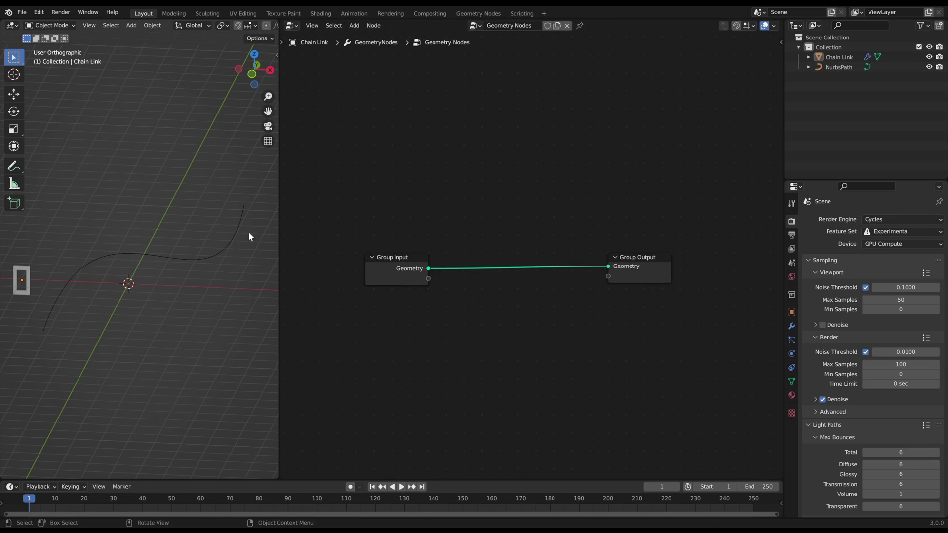
pyautogui.click(245, 231)
pyautogui.click(528, 26)
# Step: Insert a Curve to Points node between Group Input and Group Output in the path's node tree
pyautogui.hotkey('shift', 'a')
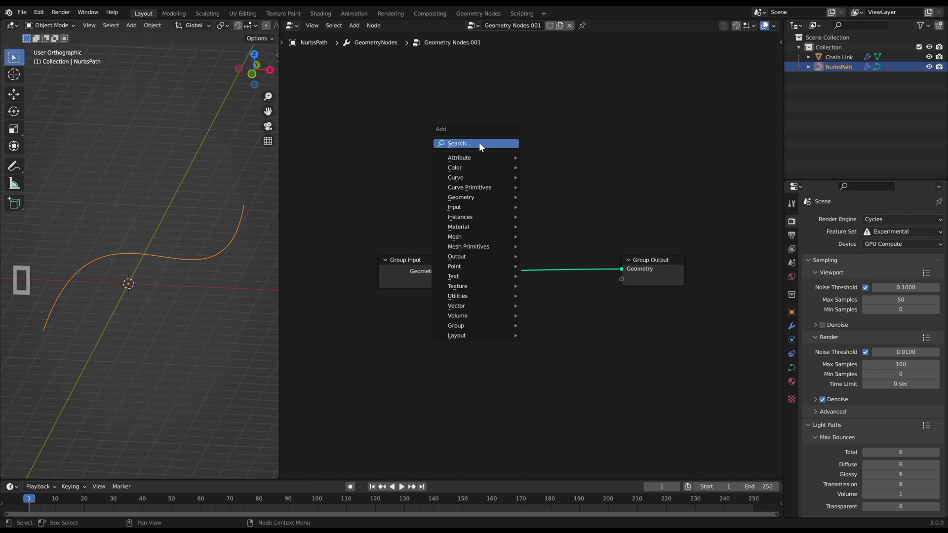
pyautogui.write('curve to poin')
pyautogui.press('Return')
pyautogui.click(491, 231)
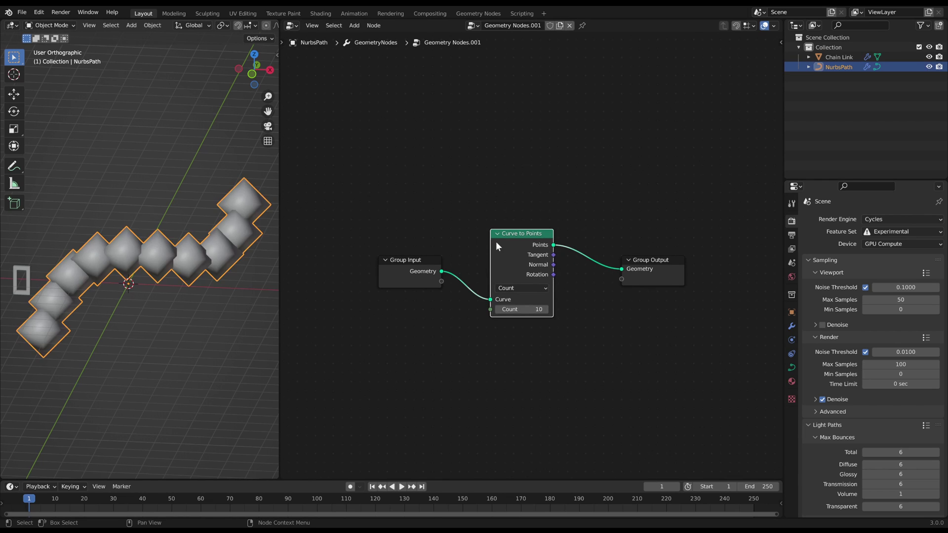
pyautogui.moveTo(489, 240); pyautogui.dragTo(470, 181, button='middle')
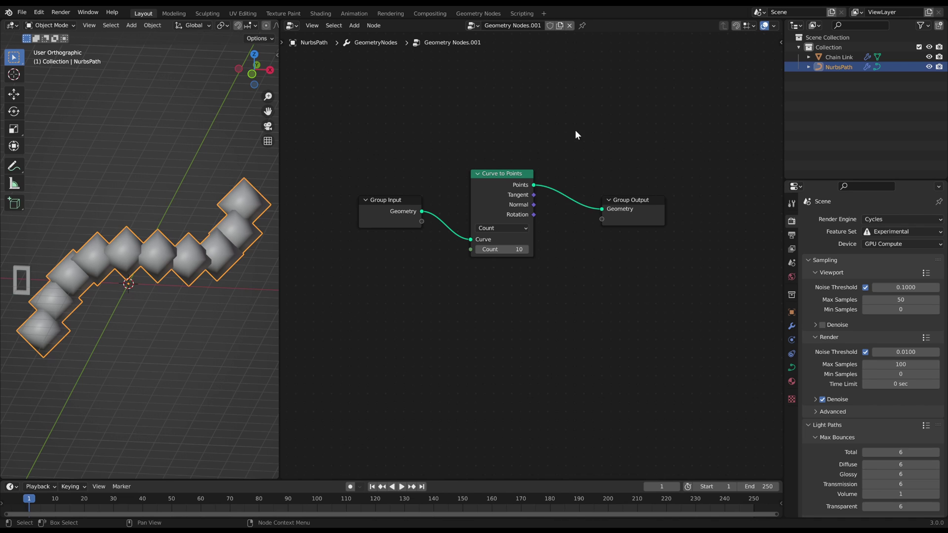
# Step: Insert an Instance on Points node between Curve to Points and Group Output
pyautogui.hotkey('shift', 'a')
pyautogui.click(576, 131)
pyautogui.write('instance')
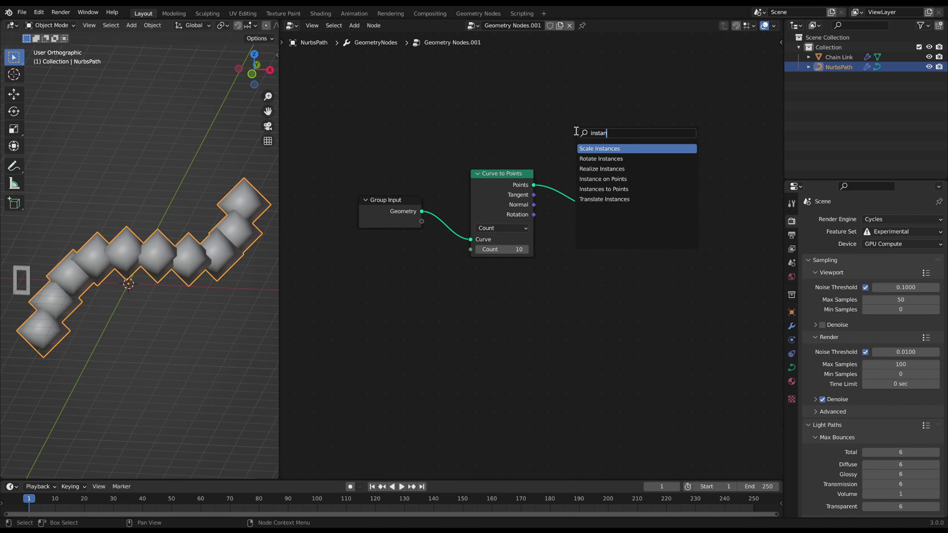
pyautogui.press('Return')
pyautogui.click(658, 225)
# Step: Add an Object Info node below the chain of nodes and set its object to Chain Link
pyautogui.hotkey('shift', 'a')
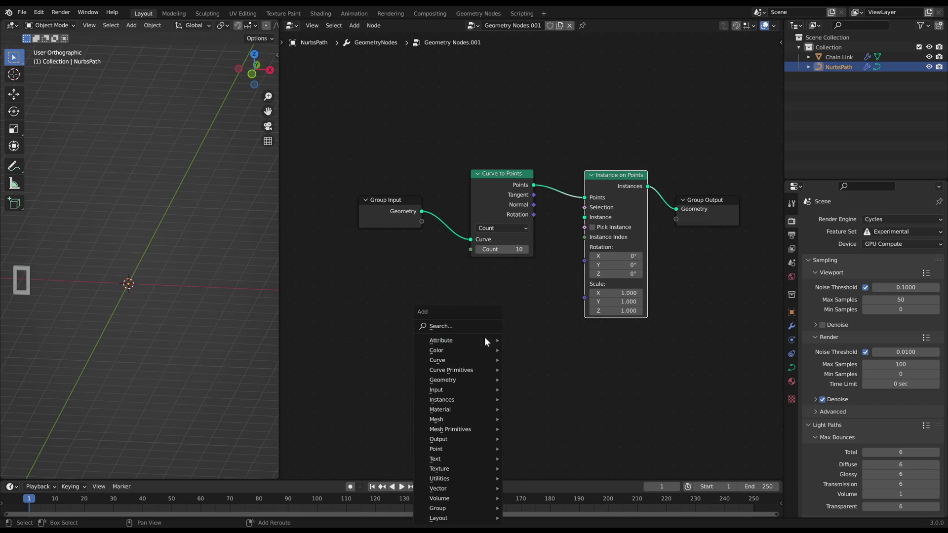
pyautogui.click(475, 326)
pyautogui.write('object in')
pyautogui.press('Return')
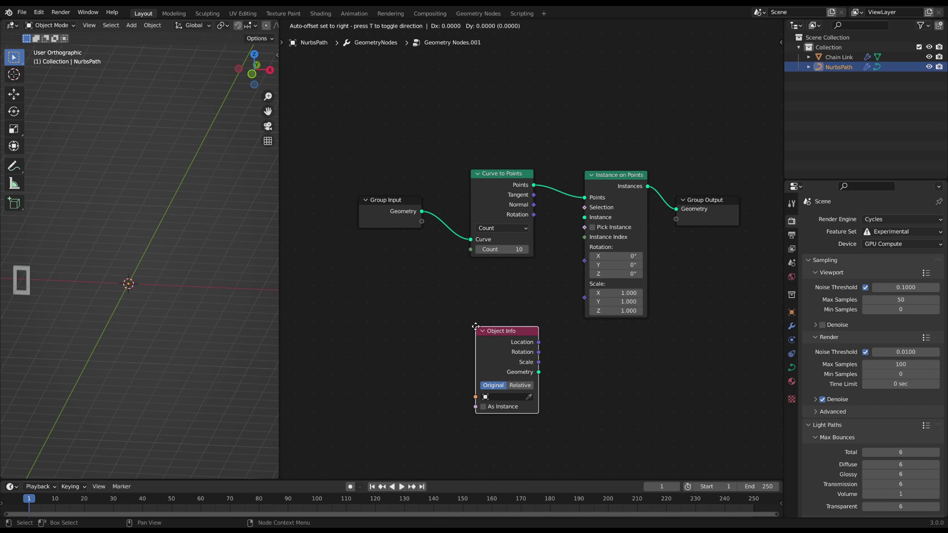
pyautogui.click(382, 312)
pyautogui.click(414, 377)
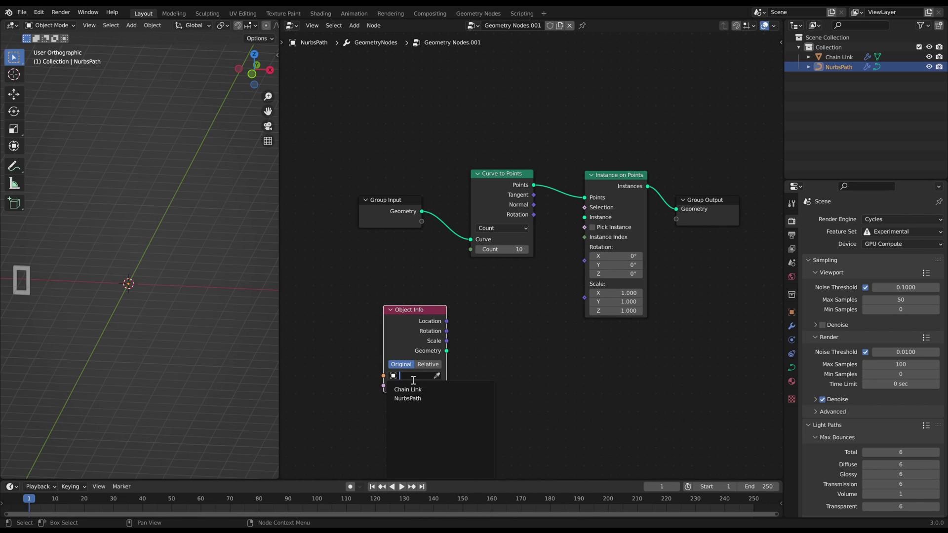
pyautogui.click(413, 389)
# Step: Connect Object Info's Geometry to the Instance input of Instance on Points, and set the Curve to Points count to 20
pyautogui.moveTo(446, 350); pyautogui.dragTo(582, 219)
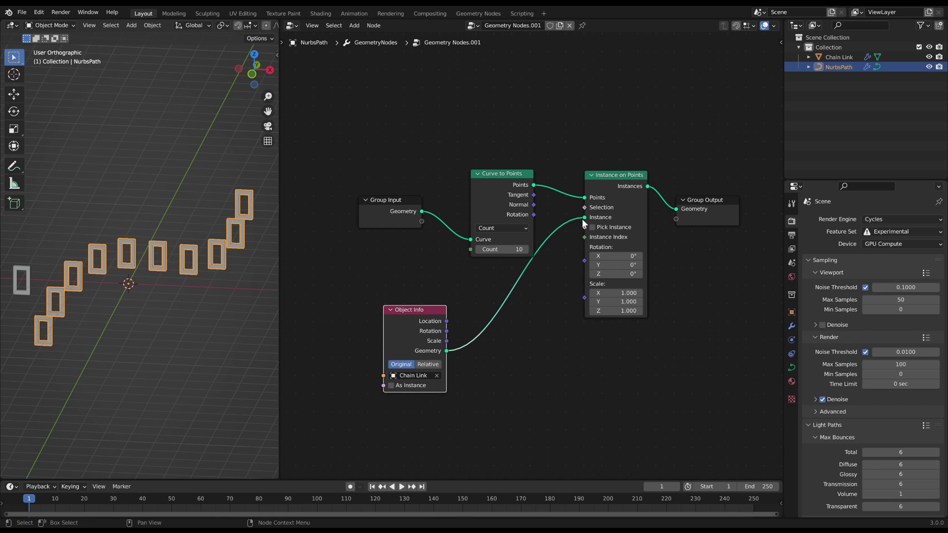
pyautogui.moveTo(509, 249)
pyautogui.mouseDown()
pyautogui.moveTo(545, 249)
pyautogui.moveTo(527, 250)
pyautogui.mouseUp()
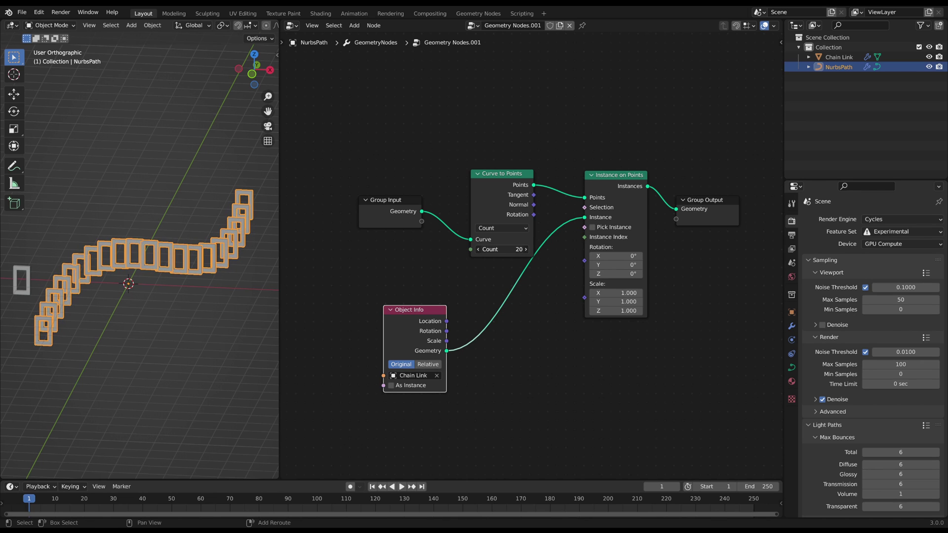
# Step: Insert a Transform node between Object Info and Instance on Points, with its X, Y and Z scale at 0.720
pyautogui.hotkey('shift', 'a')
pyautogui.click(517, 326)
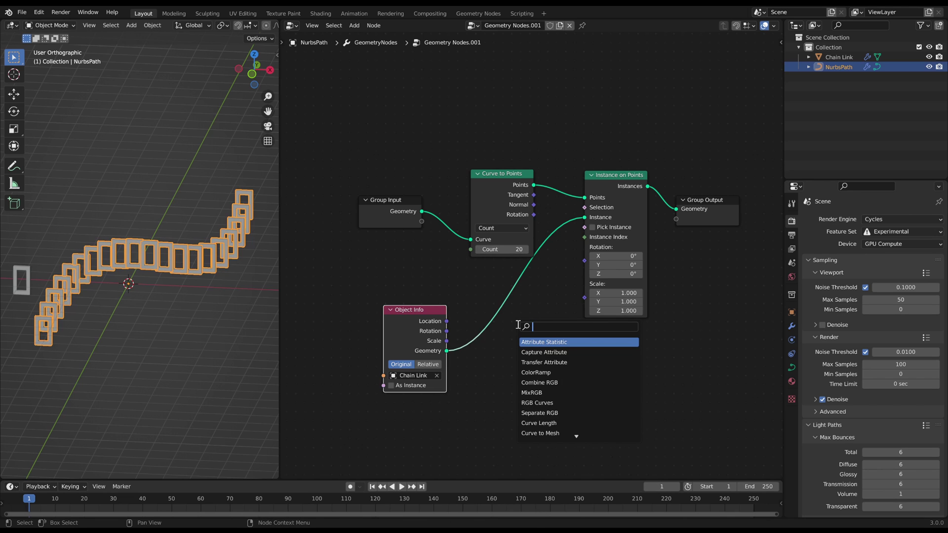
pyautogui.write('transform')
pyautogui.press('Return')
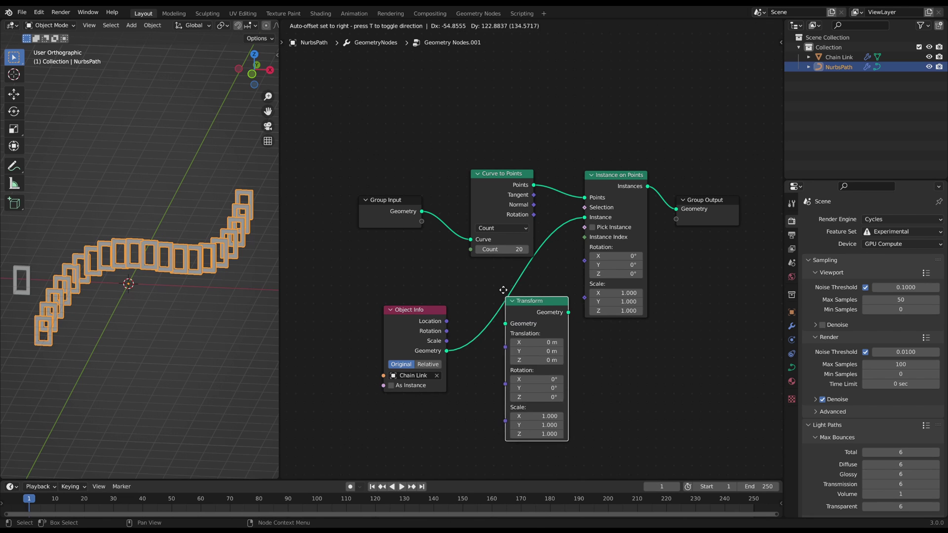
pyautogui.click(500, 387)
pyautogui.moveTo(500, 388); pyautogui.dragTo(486, 409)
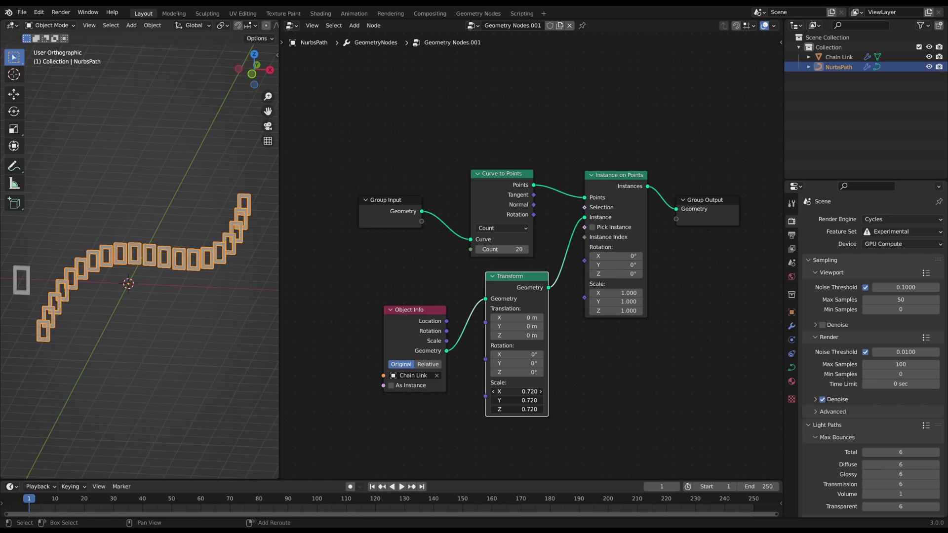
# Step: Space Instance on Points and Group Output further out, and connect Curve to Points' Rotation to Instance on Points' Rotation
pyautogui.moveTo(717, 141); pyautogui.dragTo(591, 150, button='middle')
pyautogui.moveTo(509, 170); pyautogui.dragTo(586, 267)
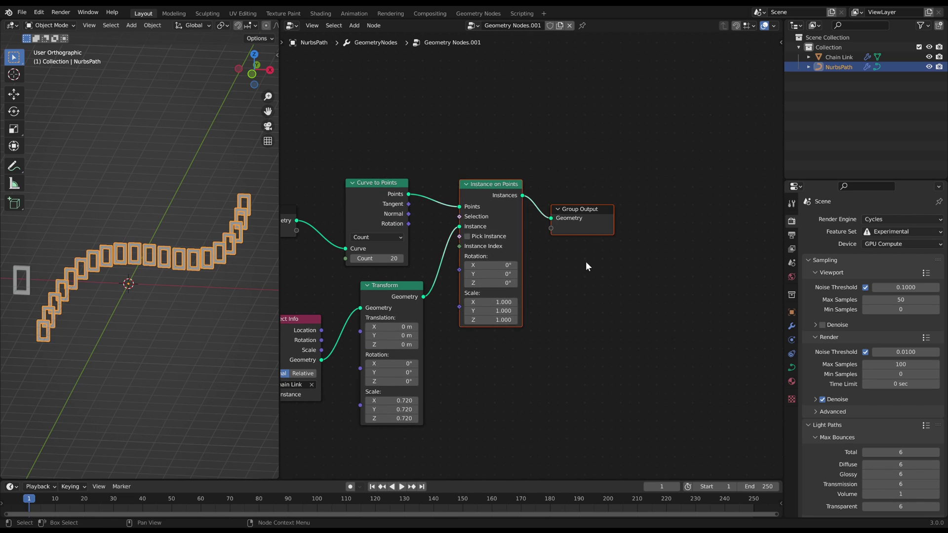
pyautogui.press('g')
pyautogui.click(638, 289)
pyautogui.click(449, 234)
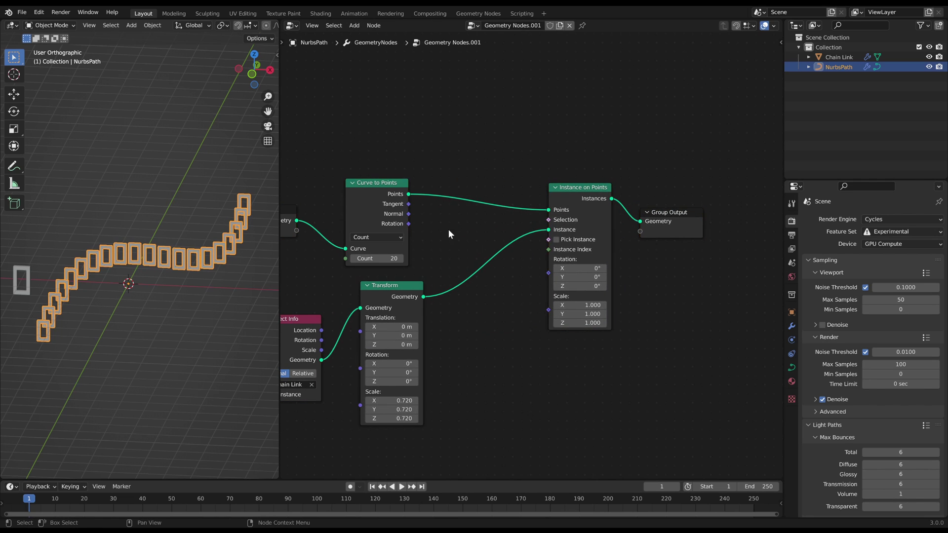
pyautogui.moveTo(552, 274); pyautogui.dragTo(552, 274)
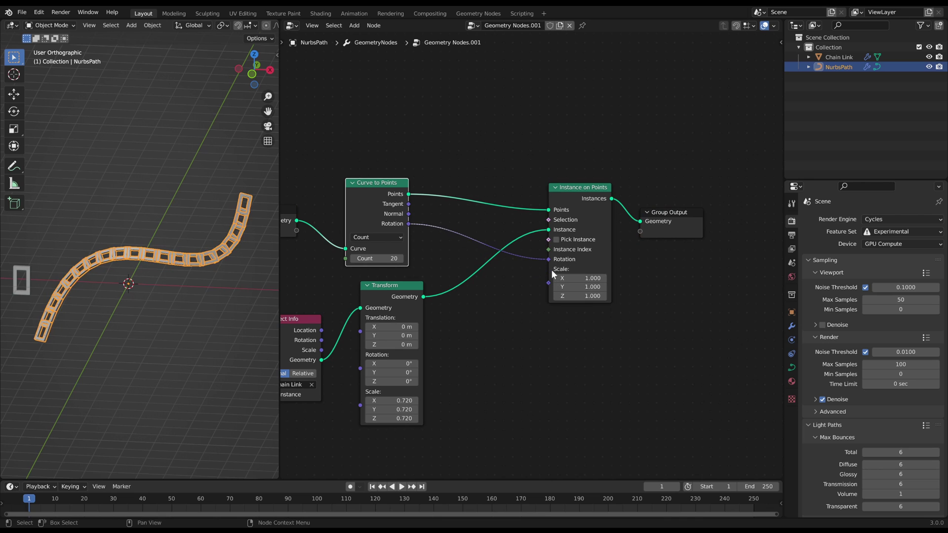
pyautogui.scroll(6, 174, 253)
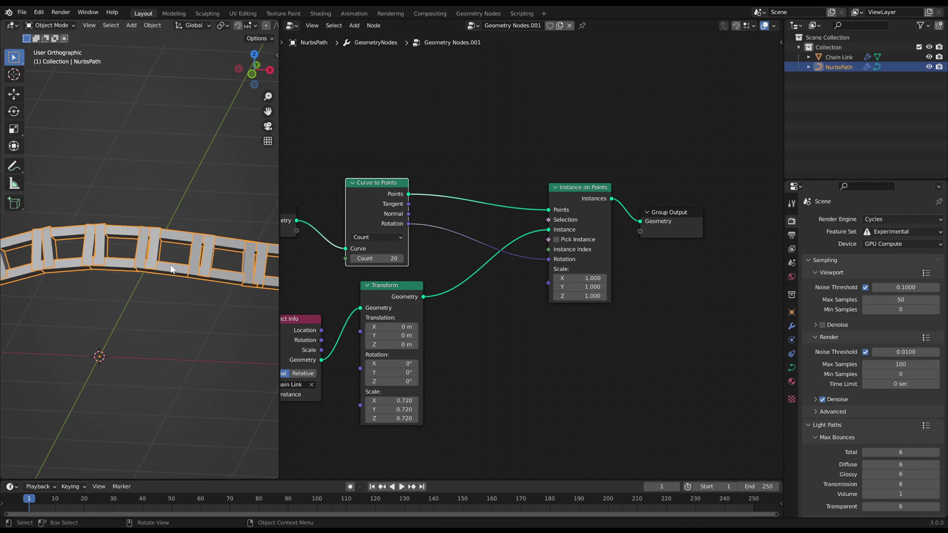
pyautogui.scroll(-5, 174, 252)
pyautogui.click(161, 297)
pyautogui.moveTo(161, 297)
pyautogui.mouseDown(button='middle')
pyautogui.moveTo(188, 289)
pyautogui.moveTo(167, 294)
pyautogui.mouseUp(button='middle')
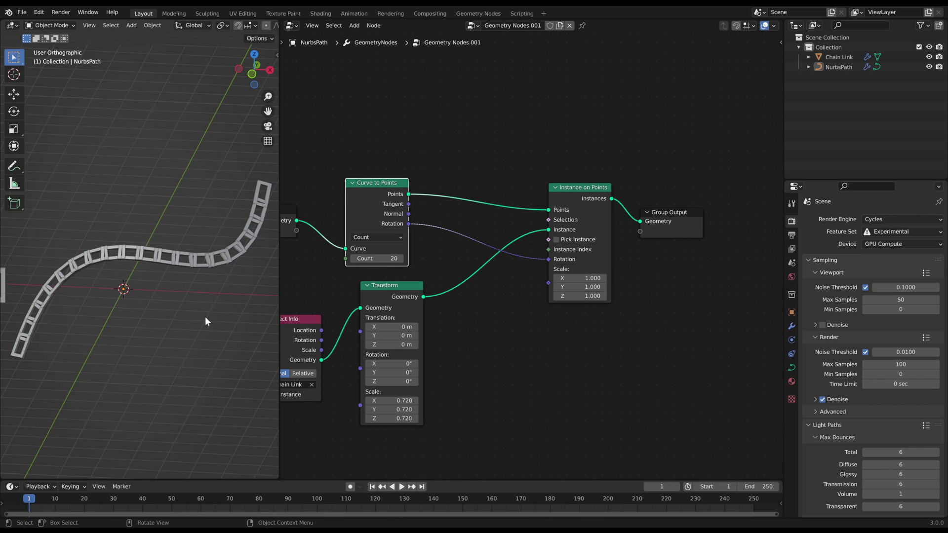
# Step: Move the Group Output node away from Instance on Points to make room for another node
pyautogui.moveTo(672, 331); pyautogui.dragTo(551, 331, button='middle')
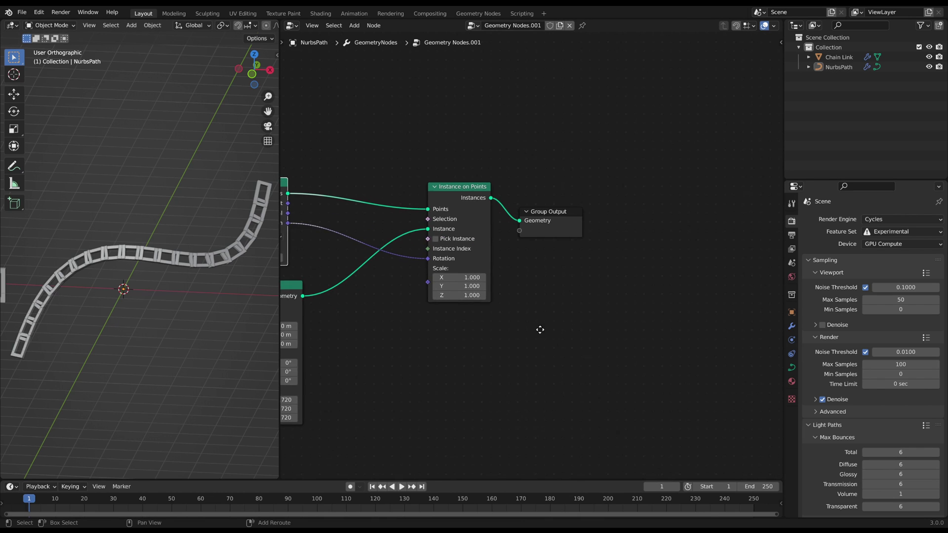
pyautogui.moveTo(540, 326); pyautogui.dragTo(568, 230)
pyautogui.press('g')
pyautogui.click(688, 287)
pyautogui.click(570, 309)
# Step: Insert a Rotate Instances node between Instance on Points and Group Output, and set its Z rotation to 90°
pyautogui.hotkey('shift', 'a')
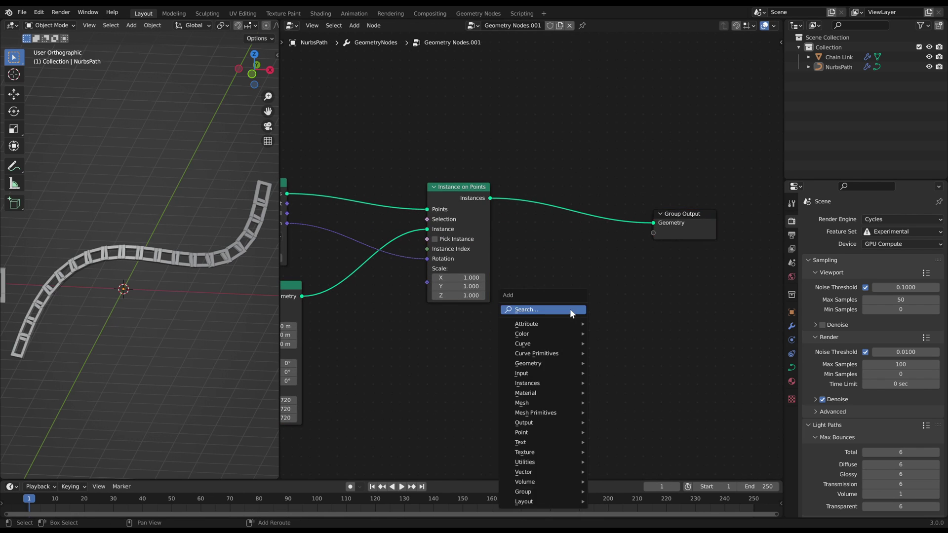
pyautogui.write('rotate')
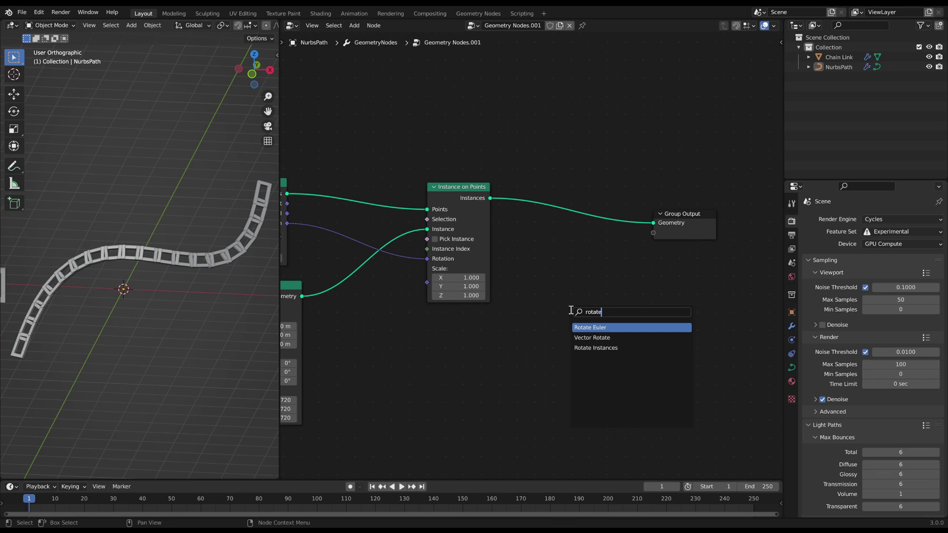
pyautogui.press('Down')
pyautogui.press('Down')
pyautogui.press('Return')
pyautogui.click(566, 196)
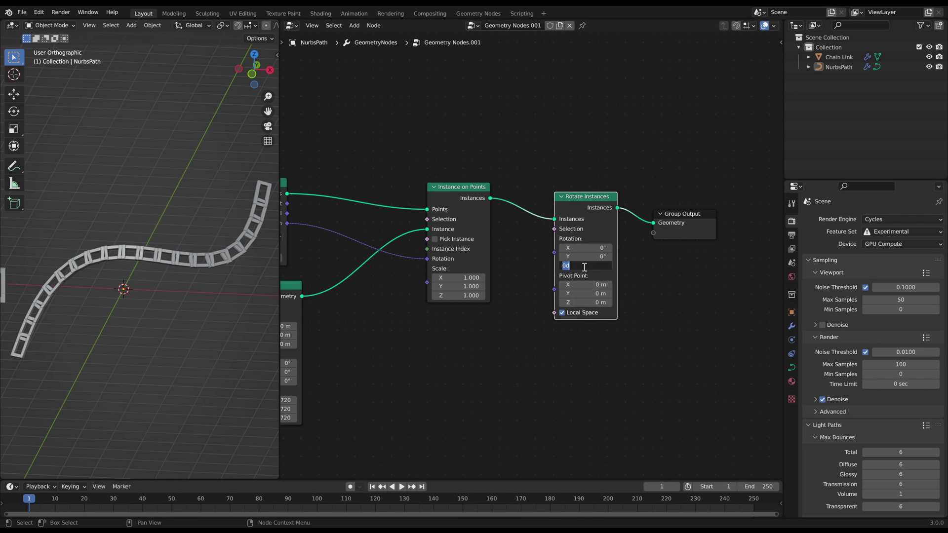
pyautogui.press('Return')
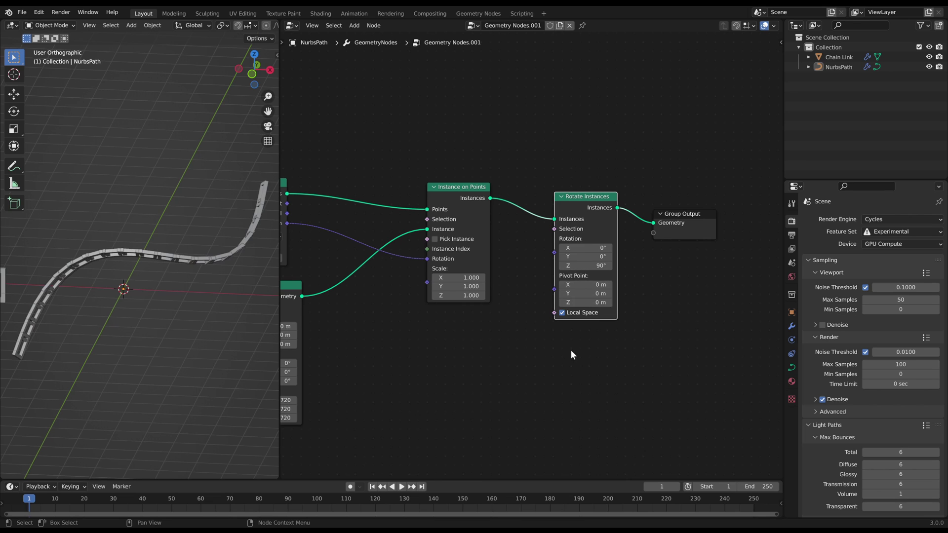
# Step: Add an Index node below Instance on Points and connect its output to Rotate Instances' Selection
pyautogui.moveTo(572, 351); pyautogui.dragTo(592, 321, button='middle')
pyautogui.hotkey('shift', 'a')
pyautogui.click(472, 329)
pyautogui.write('index')
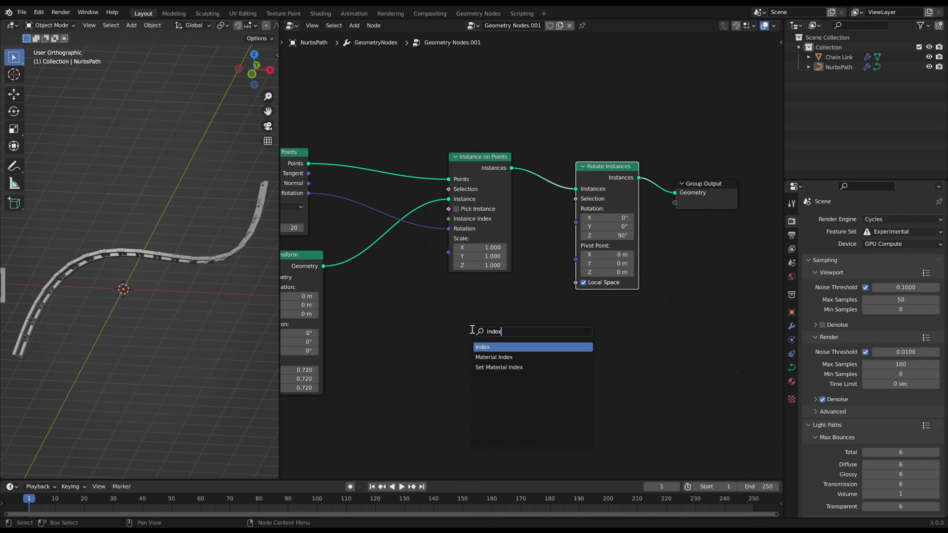
pyautogui.press('Return')
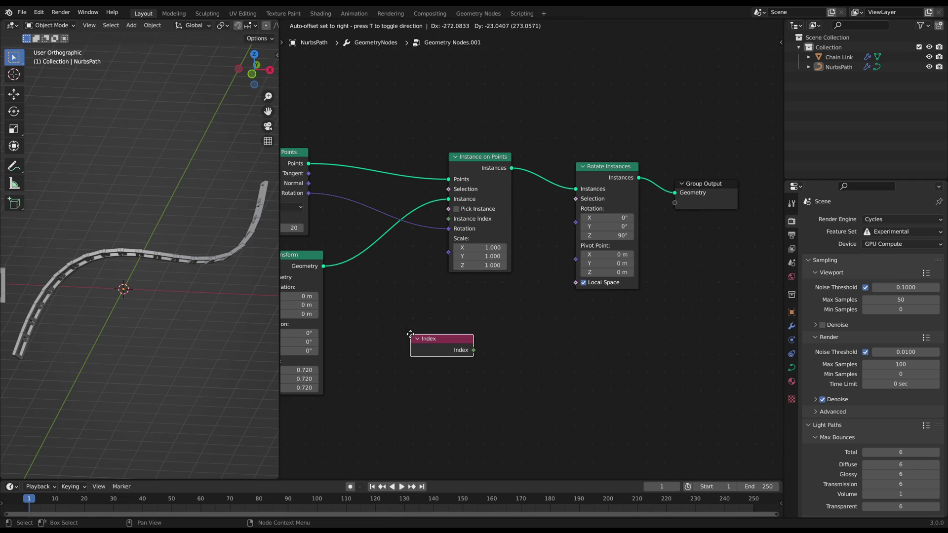
pyautogui.click(403, 338)
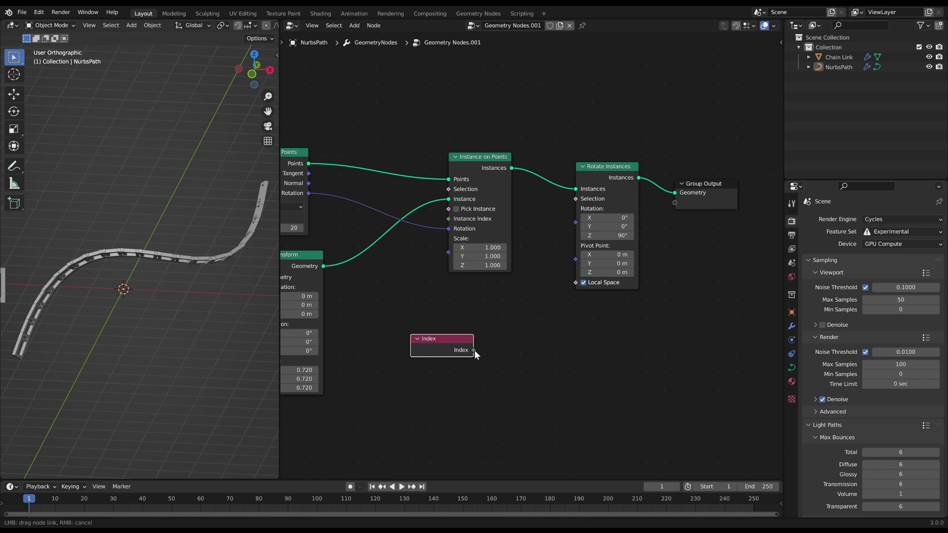
pyautogui.moveTo(475, 351); pyautogui.dragTo(576, 199)
# Step: Insert a Math node on the link between Index and Rotate Instances' Selection
pyautogui.hotkey('shift', 'a')
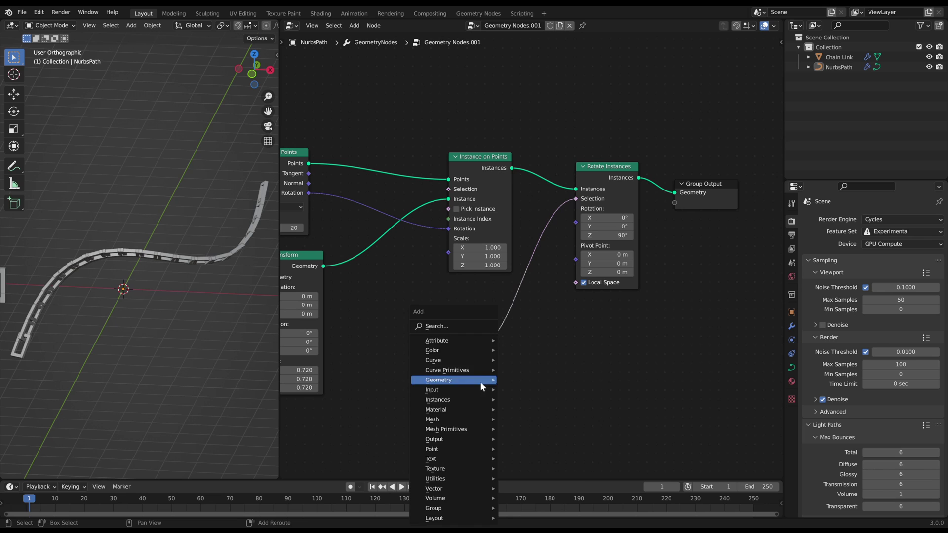
pyautogui.click(458, 327)
pyautogui.write('add')
pyautogui.press('Return')
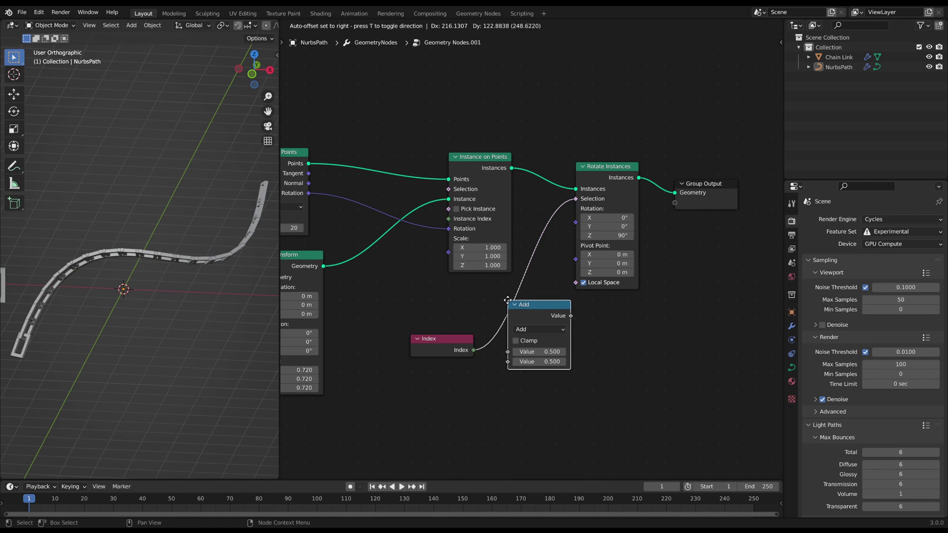
pyautogui.click(506, 303)
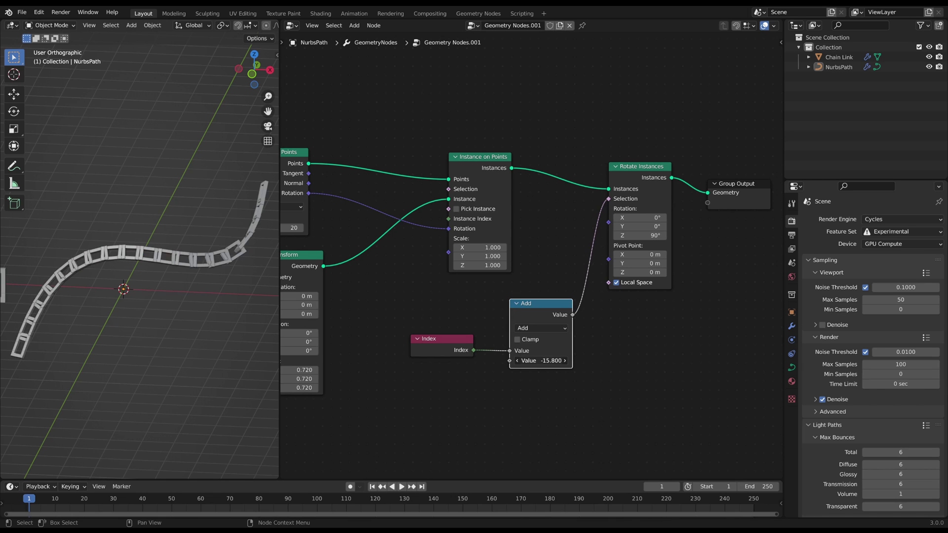
# Step: Set the Math node after Index to Modulo with its second value at 2
pyautogui.moveTo(541, 361); pyautogui.dragTo(582, 360)
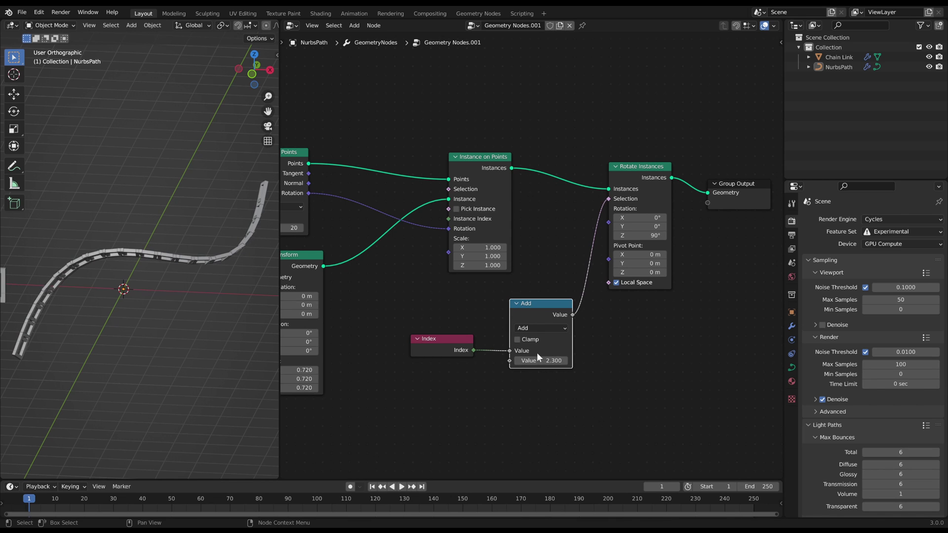
pyautogui.click(536, 327)
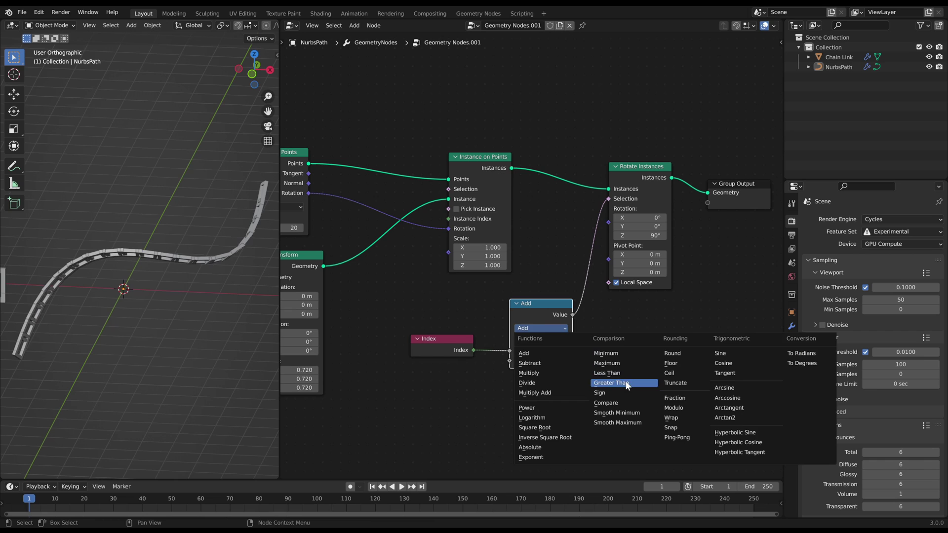
pyautogui.click(675, 407)
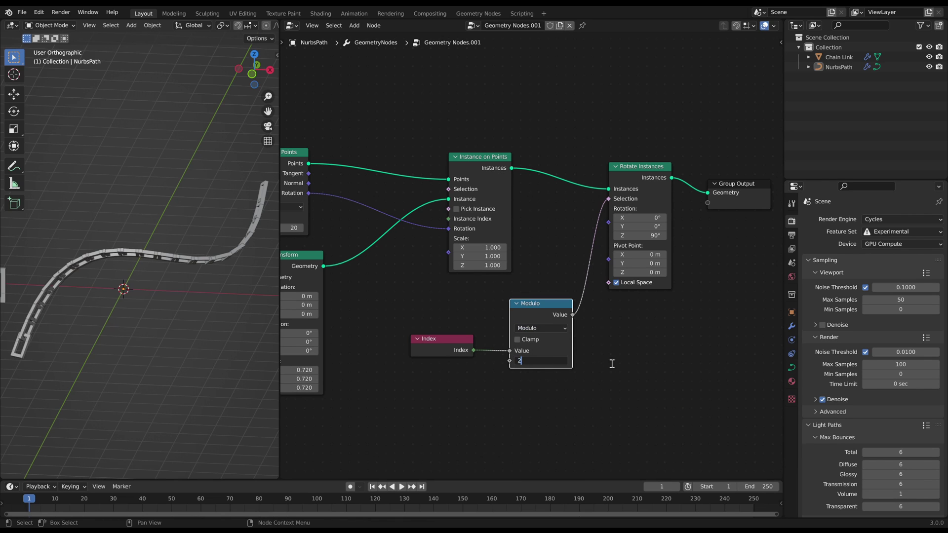
pyautogui.press('Return')
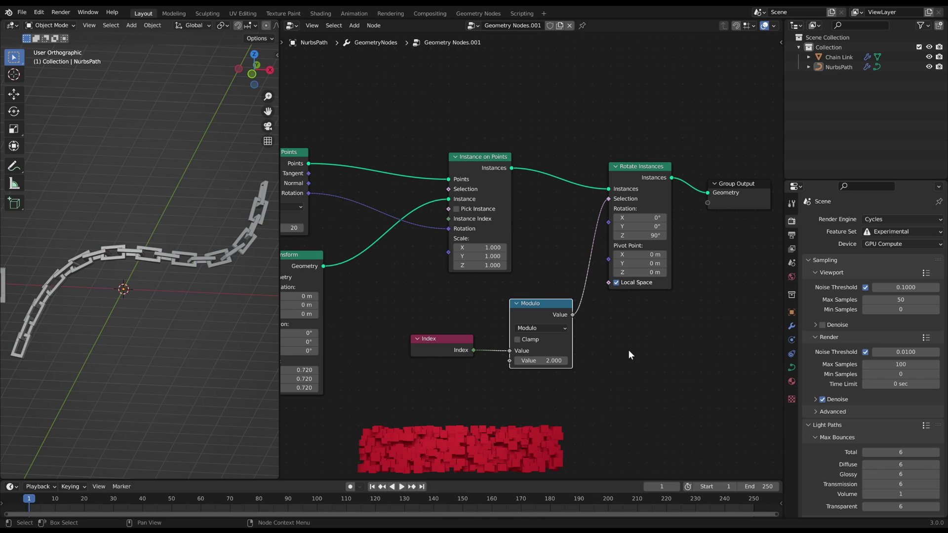
# Step: Move the Group Input node farther away from Curve to Points to make room between them
pyautogui.moveTo(336, 218); pyautogui.dragTo(421, 248, button='middle')
pyautogui.keyDown('shift'); pyautogui.moveTo(365, 249); pyautogui.dragTo(540, 277, button='middle'); pyautogui.keyUp('shift')
pyautogui.moveTo(482, 178); pyautogui.dragTo(568, 259)
pyautogui.press('g')
pyautogui.click(373, 270)
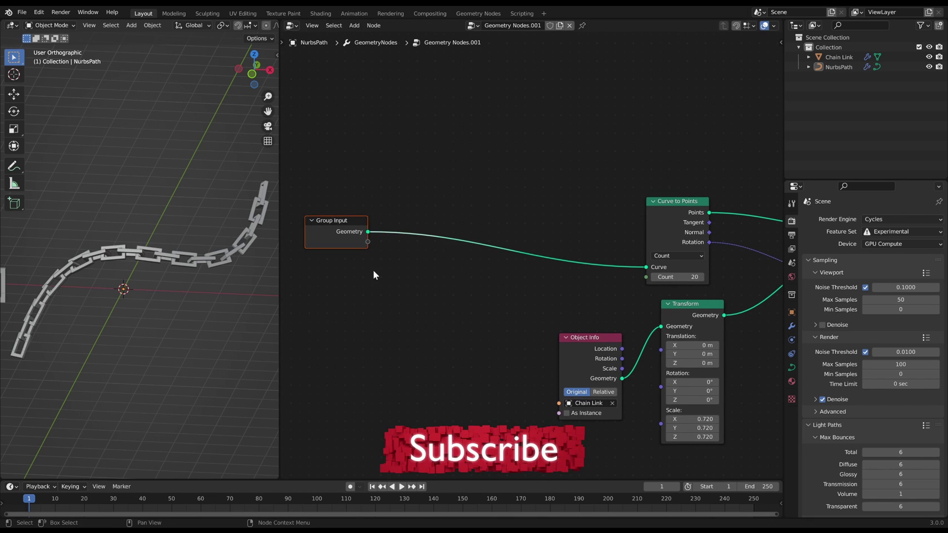
# Step: Add a Curve Length node fed by Group Input's Geometry and connect its Length to Curve to Points' Count
pyautogui.click(437, 315)
pyautogui.hotkey('shift', 'a')
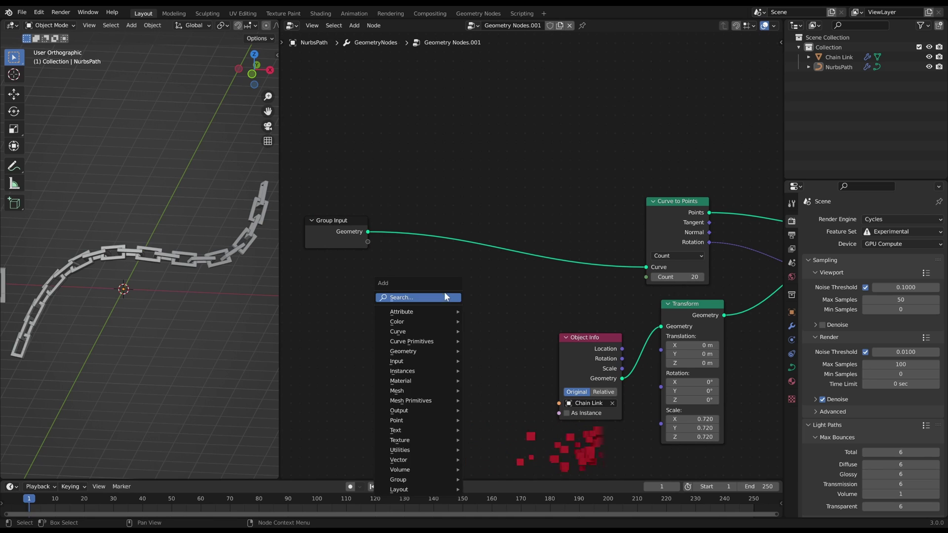
pyautogui.write('curve')
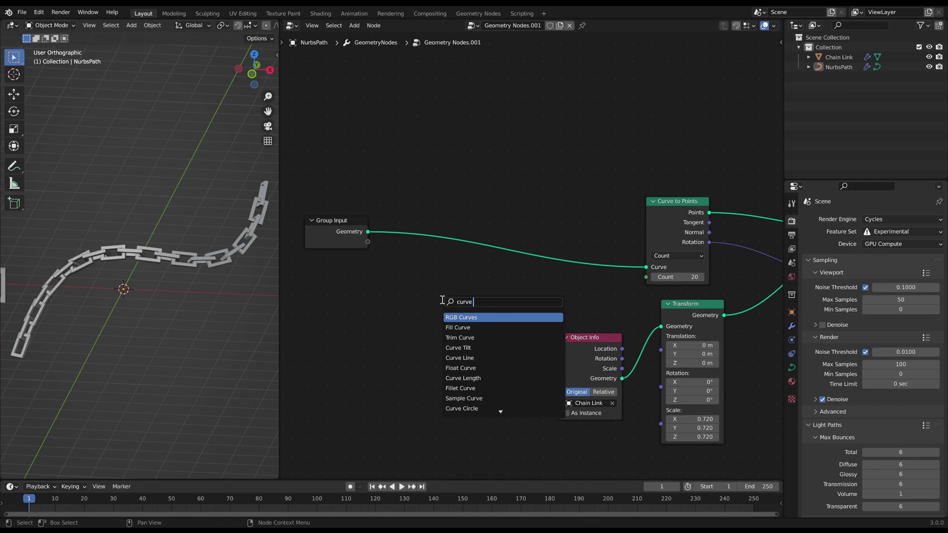
pyautogui.write(' length')
pyautogui.press('Return')
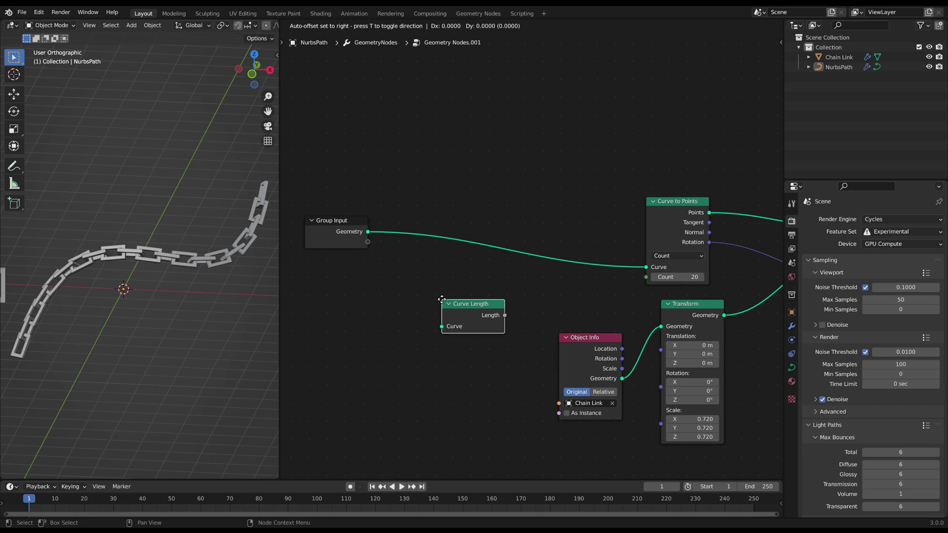
pyautogui.click(413, 291)
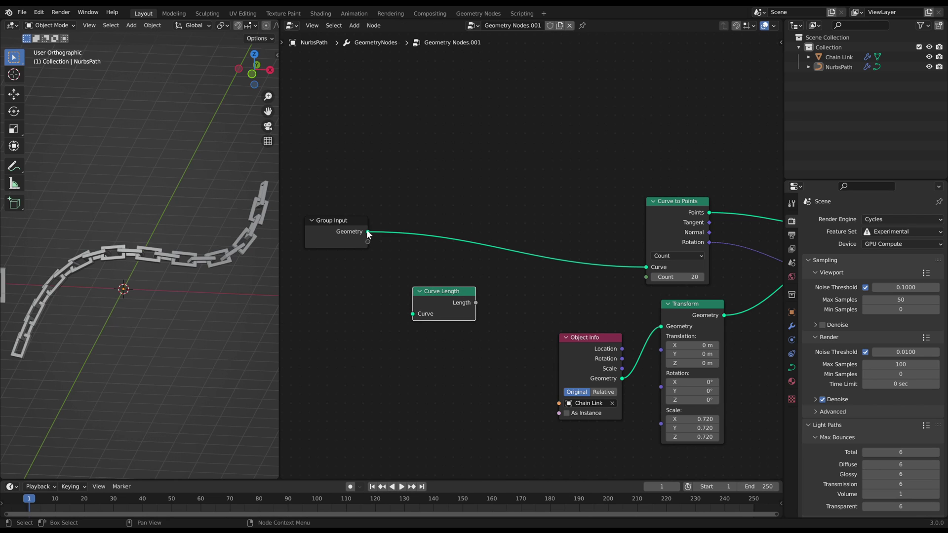
pyautogui.moveTo(367, 232); pyautogui.dragTo(414, 311)
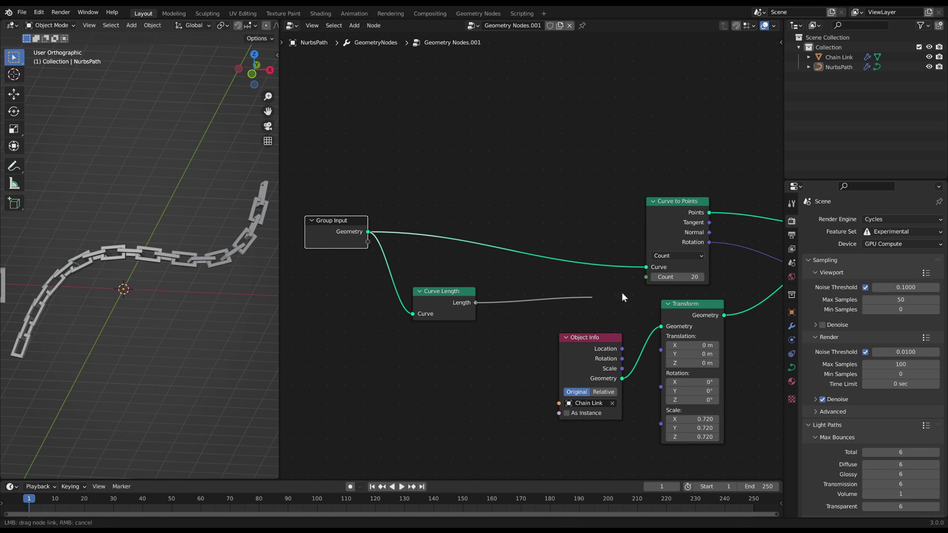
pyautogui.moveTo(651, 279); pyautogui.dragTo(650, 279)
# Step: Insert a Math node set to Multiply between Curve Length and Curve to Points' Count
pyautogui.hotkey('shift', 'a')
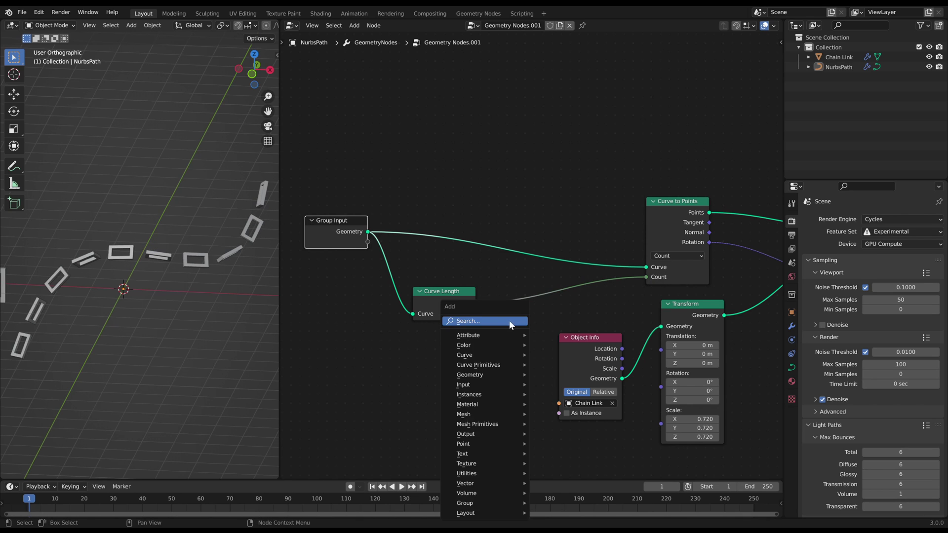
pyautogui.click(508, 321)
pyautogui.write('add')
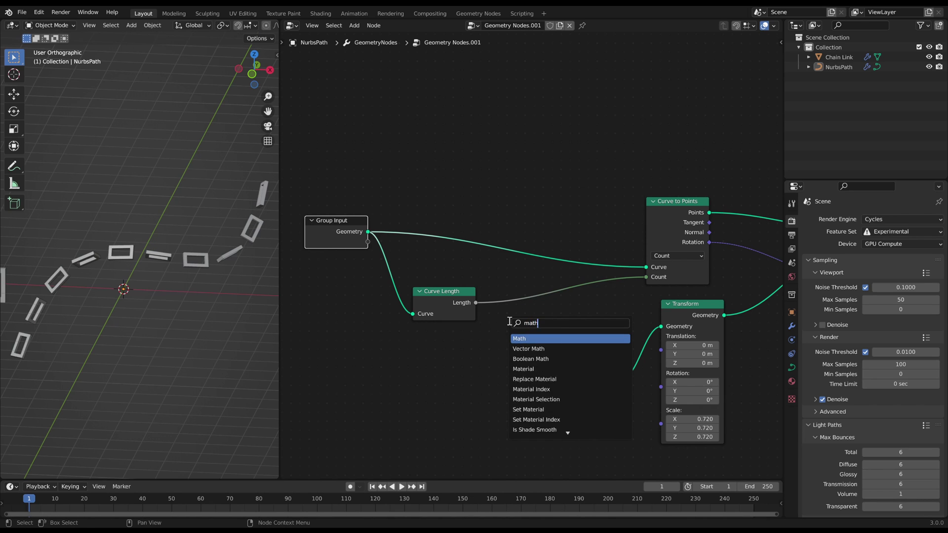
pyautogui.press('Return')
pyautogui.click(510, 279)
pyautogui.click(550, 307)
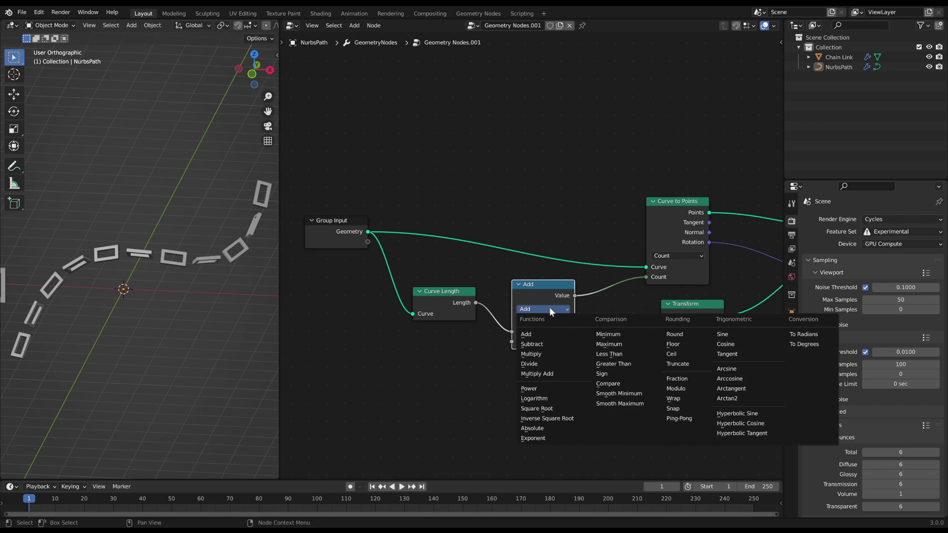
pyautogui.click(548, 355)
# Step: Move Object Info clear of the Multiply node and set the Multiply value to 1.940 so the chain links interlock
pyautogui.moveTo(590, 338); pyautogui.dragTo(598, 383)
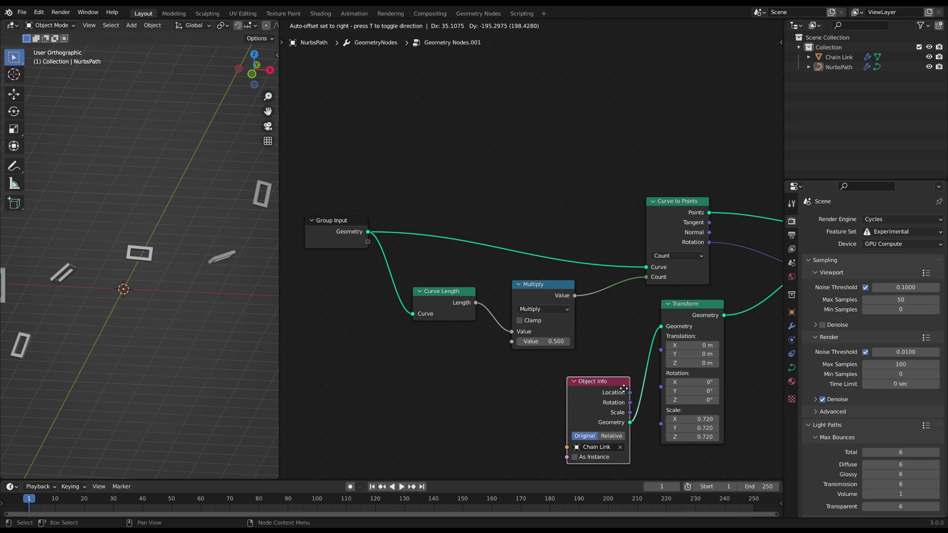
pyautogui.moveTo(569, 296); pyautogui.dragTo(565, 288)
pyautogui.moveTo(549, 333); pyautogui.dragTo(617, 333)
pyautogui.scroll(7, 199, 275)
pyautogui.moveTo(173, 276); pyautogui.dragTo(167, 245, button='middle')
pyautogui.moveTo(539, 333); pyautogui.dragTo(542, 333)
pyautogui.scroll(-9, 181, 274)
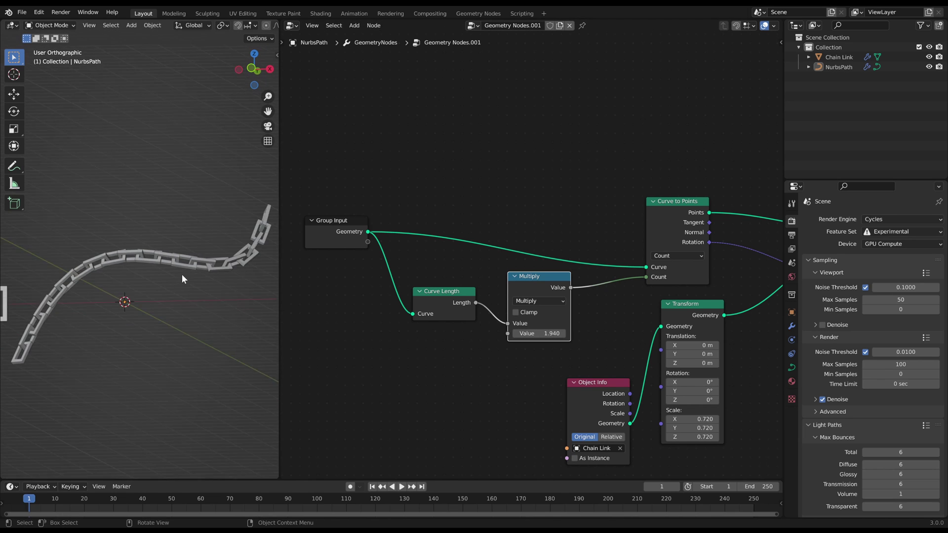
# Step: Enter Edit Mode on the NurbsPath curve and extrude its upper end point upward to lengthen the chain
pyautogui.moveTo(182, 274); pyautogui.dragTo(118, 326, button='middle')
pyautogui.click(148, 292)
pyautogui.press('Tab')
pyautogui.scroll(-3, 197, 259)
pyautogui.moveTo(215, 252); pyautogui.dragTo(200, 253, button='middle')
pyautogui.keyDown('shift'); pyautogui.moveTo(208, 254); pyautogui.dragTo(218, 253, button='middle'); pyautogui.keyUp('shift')
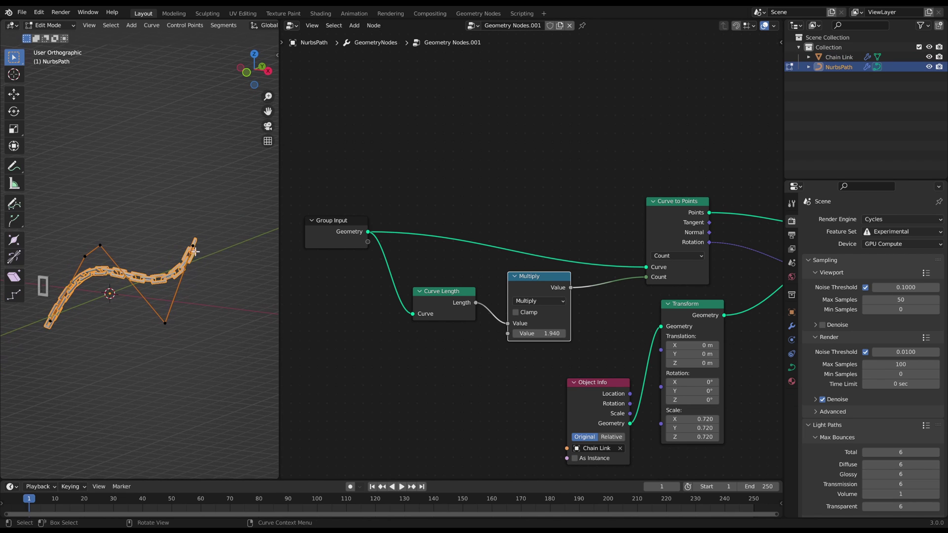
pyautogui.press('e')
pyautogui.click(230, 88)
# Step: Move the control point above the chain's first bend higher up to make the bend steeper
pyautogui.keyDown('shift'); pyautogui.moveTo(158, 246); pyautogui.dragTo(174, 269, button='middle'); pyautogui.keyUp('shift')
pyautogui.click(138, 271)
pyautogui.press('g')
pyautogui.click(152, 158)
pyautogui.keyDown('shift'); pyautogui.moveTo(154, 176); pyautogui.dragTo(219, 121, button='middle'); pyautogui.keyUp('shift')
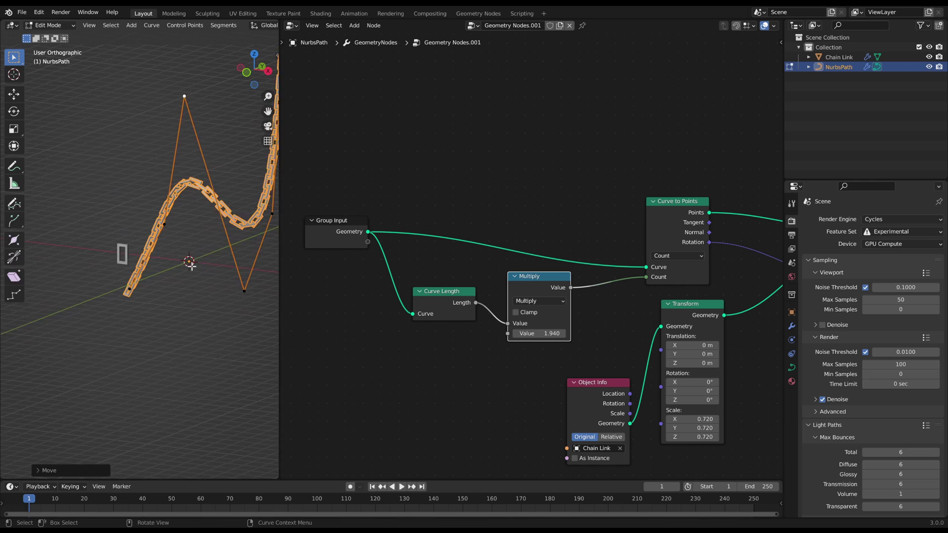
# Step: Turn on the display of curve normals in the viewport overlays and increase their length
pyautogui.press('Tab')
pyautogui.click(159, 268)
pyautogui.scroll(9, 148, 267)
pyautogui.click(158, 267)
pyautogui.press('Tab')
pyautogui.scroll(-6, 220, 27)
pyautogui.click(208, 26)
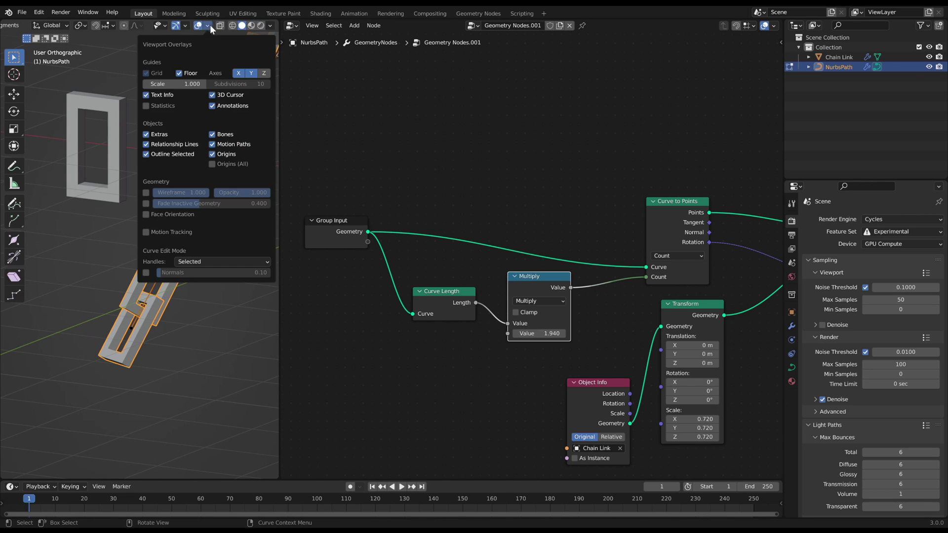
pyautogui.click(145, 273)
pyautogui.moveTo(161, 272); pyautogui.dragTo(223, 272)
pyautogui.scroll(-6, 212, 267)
pyautogui.keyDown('shift'); pyautogui.moveTo(222, 239); pyautogui.dragTo(147, 243, button='middle'); pyautogui.keyUp('shift')
pyautogui.keyDown('shift'); pyautogui.moveTo(205, 194); pyautogui.dragTo(244, 204, button='middle'); pyautogui.keyUp('shift')
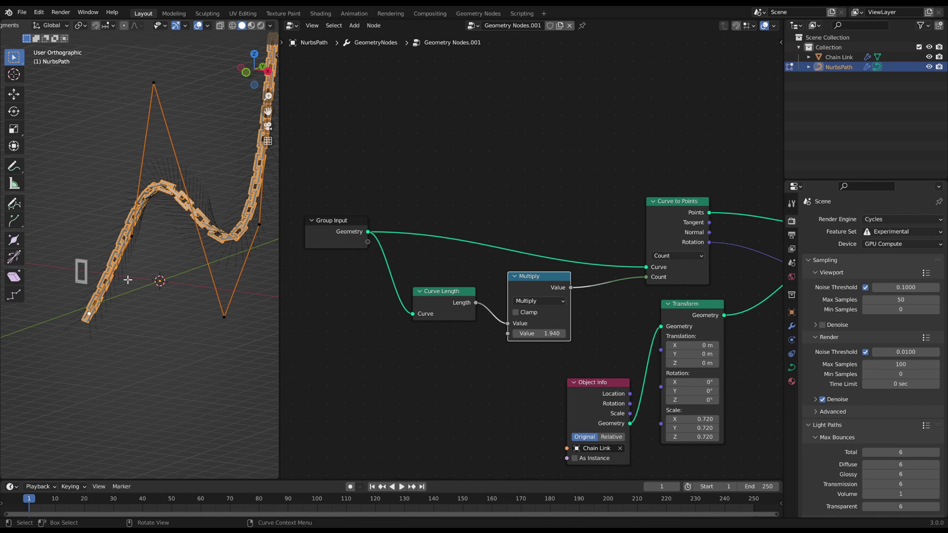
# Step: Extrude the curve's lower end point four times around into a large open loop, and return to Object Mode
pyautogui.press('e')
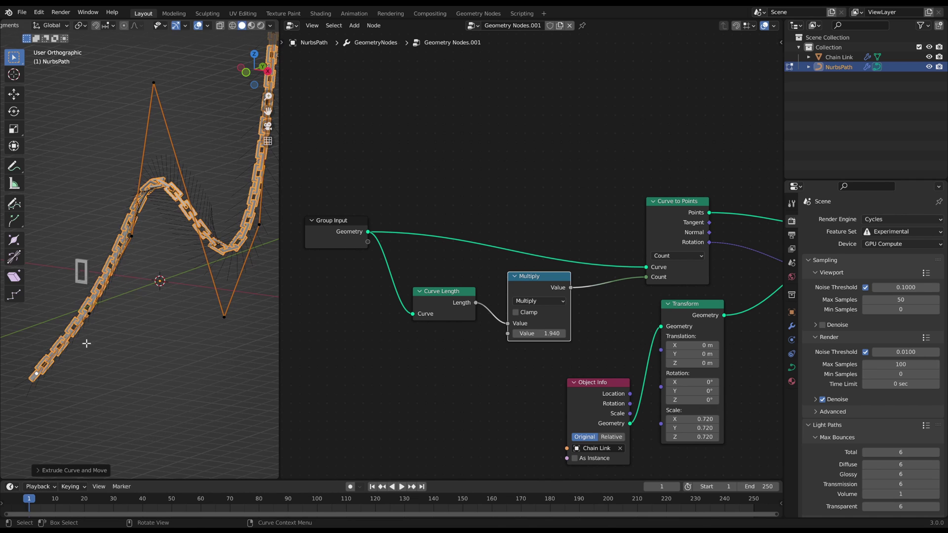
pyautogui.click(107, 395)
pyautogui.press('e')
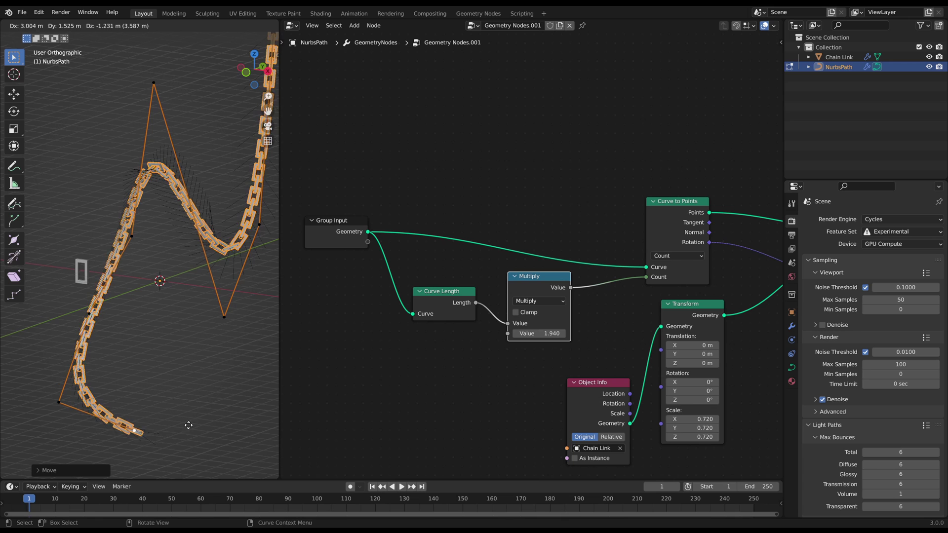
pyautogui.click(254, 436)
pyautogui.press('e')
pyautogui.click(32, 373)
pyautogui.press('e')
pyautogui.click(226, 275)
pyautogui.moveTo(226, 275)
pyautogui.mouseDown(button='middle')
pyautogui.moveTo(192, 280)
pyautogui.moveTo(217, 290)
pyautogui.mouseUp(button='middle')
pyautogui.press('Tab')
pyautogui.click(217, 289)
pyautogui.click(201, 257)
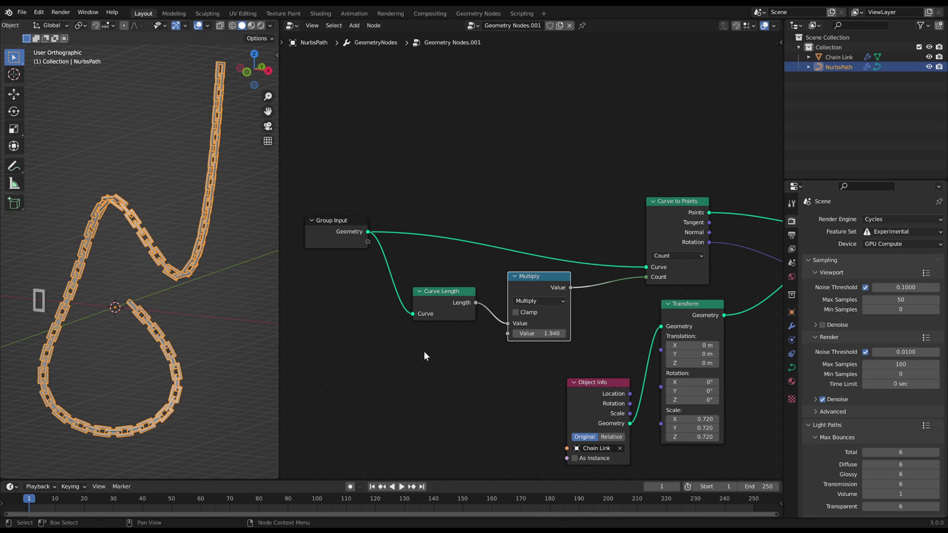
# Step: Insert a Set Material node between Rotate Instances and Group Output and choose Material in it
pyautogui.moveTo(743, 340); pyautogui.dragTo(496, 331, button='middle')
pyautogui.scroll(-7, 496, 331)
pyautogui.moveTo(632, 318); pyautogui.dragTo(586, 325, button='middle')
pyautogui.hotkey('shift', 'a')
pyautogui.click(656, 299)
pyautogui.write('se')
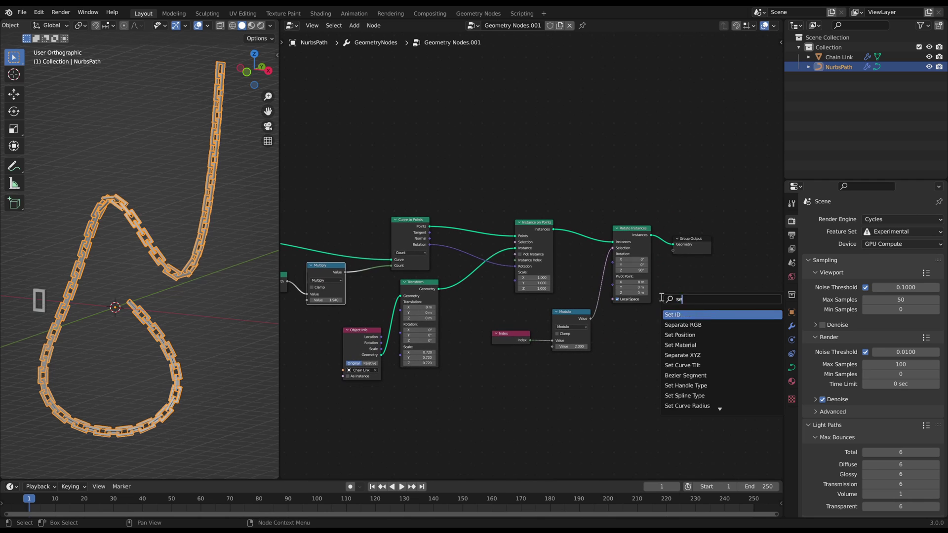
pyautogui.click(681, 350)
pyautogui.click(692, 257)
pyautogui.click(692, 260)
pyautogui.click(693, 276)
# Step: Assign the existing Material to NurbsPath and give it a red base color and a roughness of 0.206
pyautogui.click(791, 381)
pyautogui.click(809, 262)
pyautogui.click(829, 279)
pyautogui.click(898, 349)
pyautogui.moveTo(870, 238); pyautogui.dragTo(865, 268)
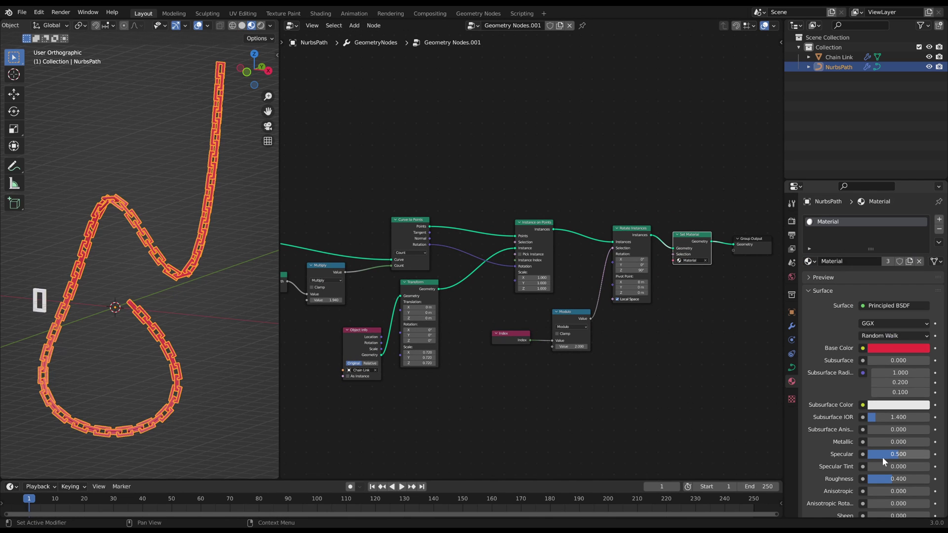
pyautogui.click(171, 304)
pyautogui.moveTo(171, 304); pyautogui.dragTo(158, 326, button='middle')
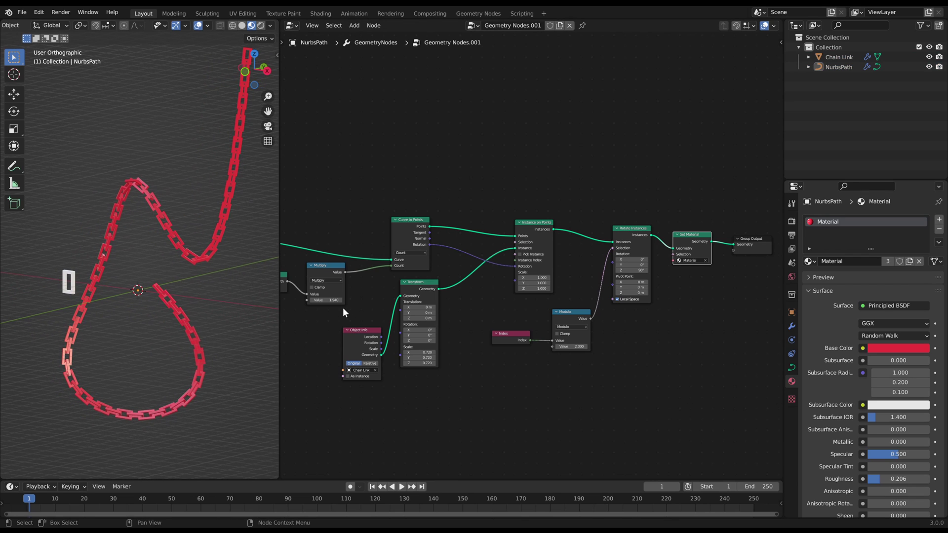
# Step: Insert a Trim Curve node after Group Input and connect its Curve output to Curve Length as well
pyautogui.moveTo(342, 307); pyautogui.dragTo(523, 295, button='middle')
pyautogui.hotkey('shift', 'a')
pyautogui.write('t')
pyautogui.press('Down')
pyautogui.press('Return')
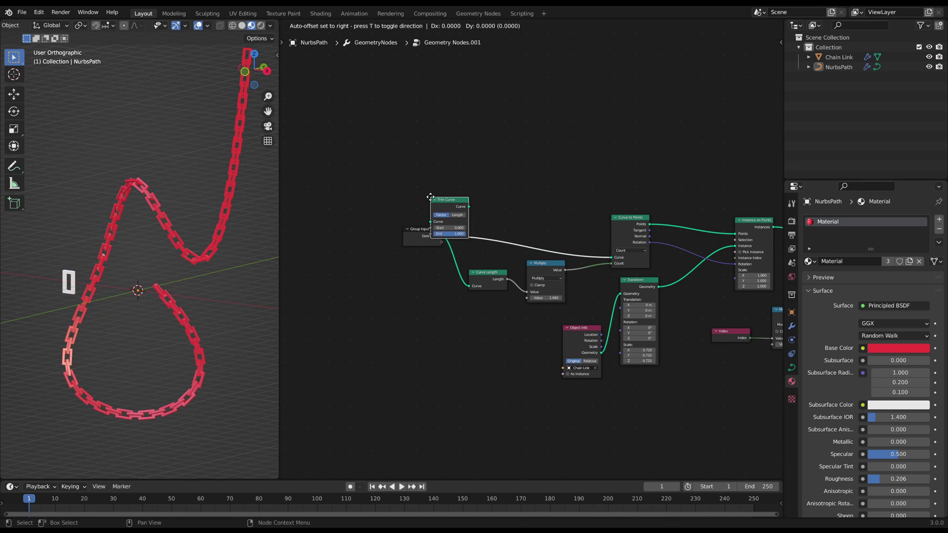
pyautogui.click(450, 187)
pyautogui.scroll(1, 393, 233)
pyautogui.moveTo(468, 191); pyautogui.dragTo(464, 289)
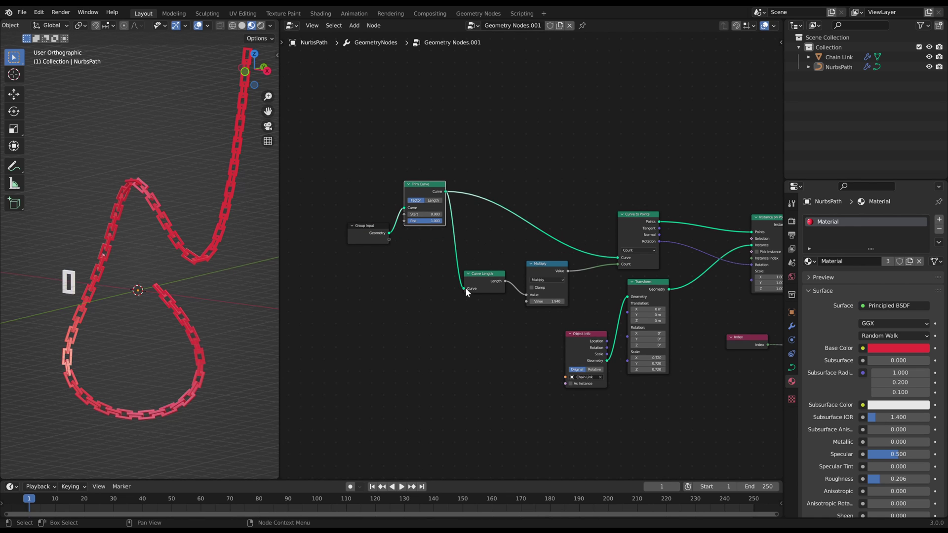
# Step: Enlarge the timeline with the end frame at 80, and keyframe Trim Curve's Start at 1.000 on frame 1
pyautogui.moveTo(460, 245); pyautogui.dragTo(473, 262, button='middle')
pyautogui.scroll(2, 473, 261)
pyautogui.moveTo(411, 241)
pyautogui.mouseDown()
pyautogui.moveTo(454, 240)
pyautogui.moveTo(401, 242)
pyautogui.moveTo(437, 242)
pyautogui.moveTo(414, 243)
pyautogui.mouseUp()
pyautogui.moveTo(346, 479); pyautogui.dragTo(329, 427)
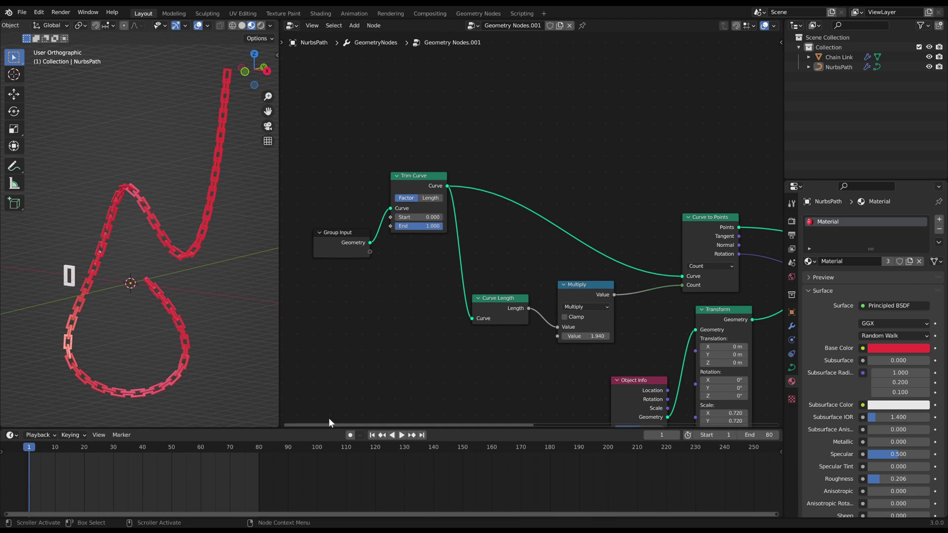
pyautogui.moveTo(405, 217); pyautogui.dragTo(445, 217)
pyautogui.press('i')
# Step: Keyframe Trim Curve's Start at 0.000 at about frame 65
pyautogui.moveTo(84, 448); pyautogui.dragTo(214, 458)
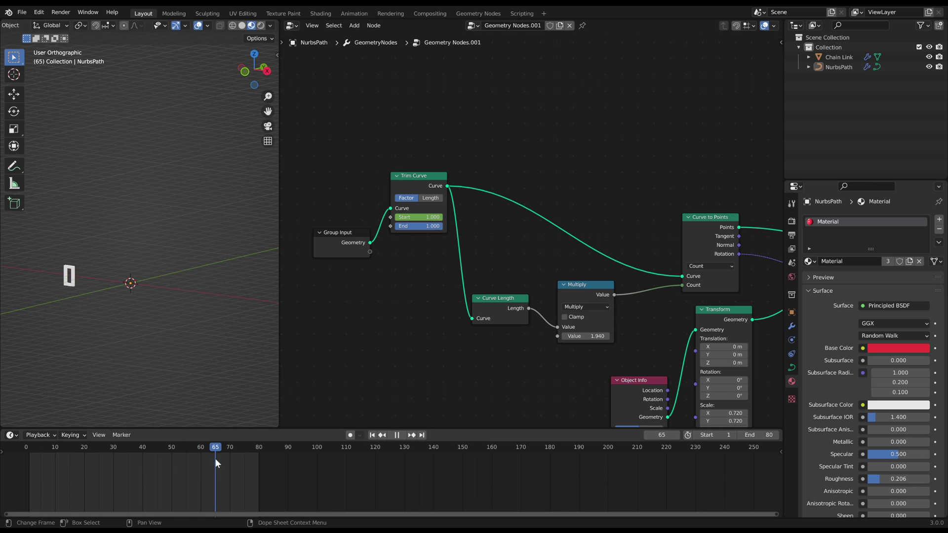
pyautogui.moveTo(408, 217); pyautogui.dragTo(385, 217)
pyautogui.press('i')
# Step: Play the chain animation from the first frame and stop it after viewing the growth
pyautogui.click(372, 435)
pyautogui.press('space')
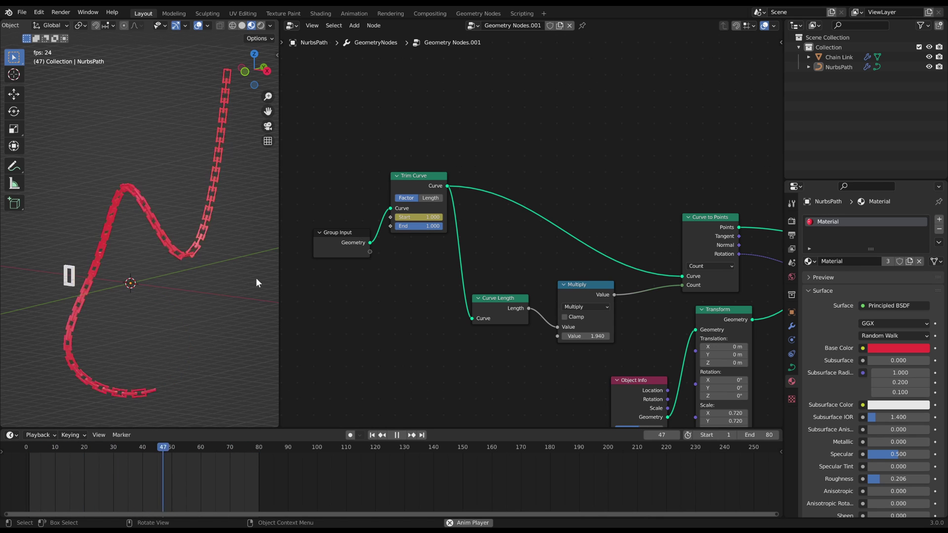
pyautogui.press('space')
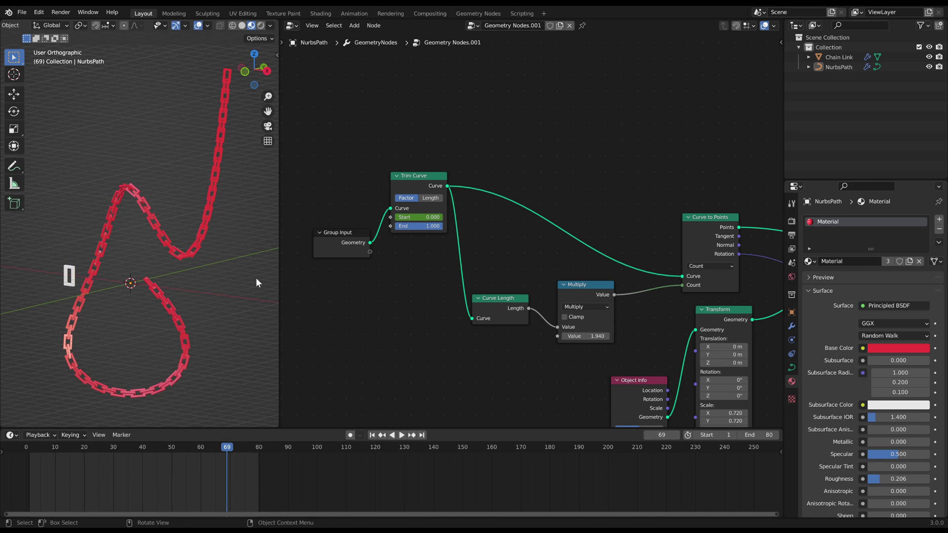